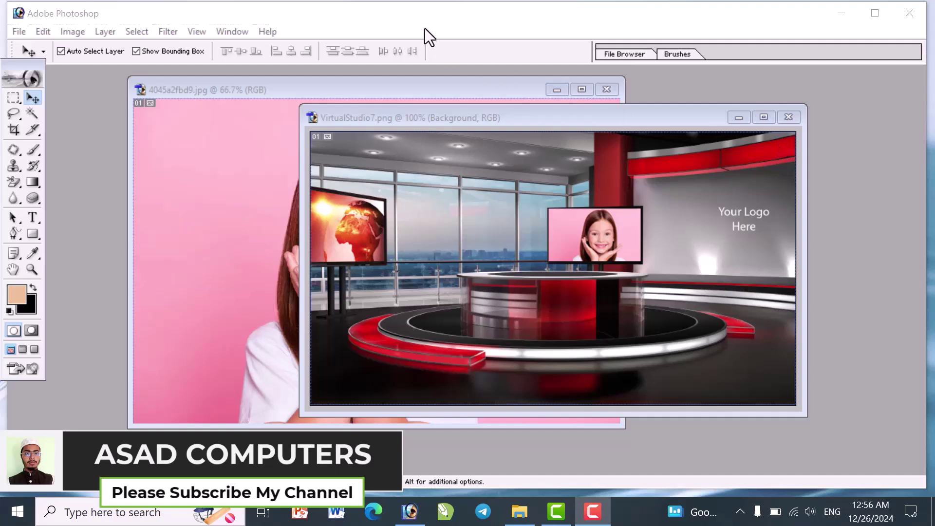
Step: Close the VirtualStudio7.png document
{"action": "left_click", "coordinate": [792, 119]}
{"action": "left_click", "coordinate": [463, 204]}
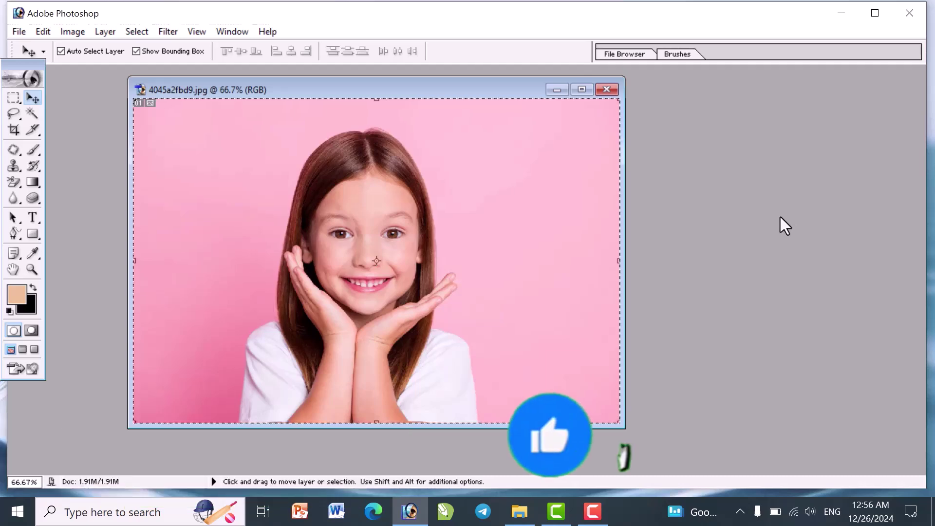
Step: Open Best-interior-theme-wide.jpg from the hause folder on drive D and place its window beside the girl's portrait
{"action": "double_click", "coordinate": [768, 209]}
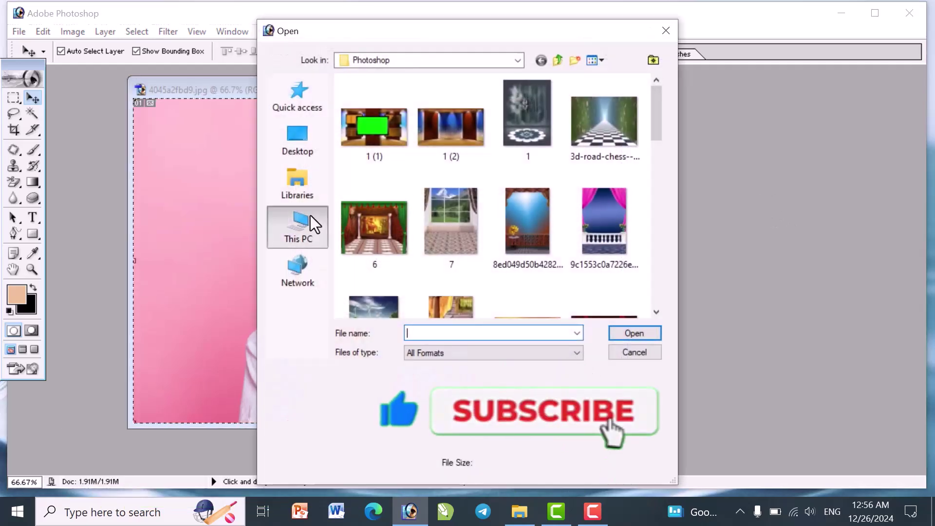
{"action": "left_click", "coordinate": [311, 220]}
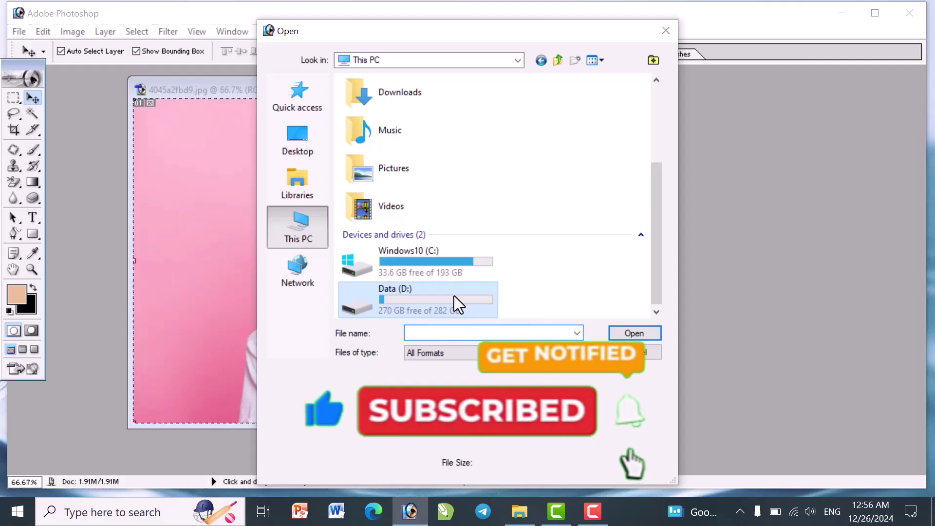
{"action": "double_click", "coordinate": [454, 297]}
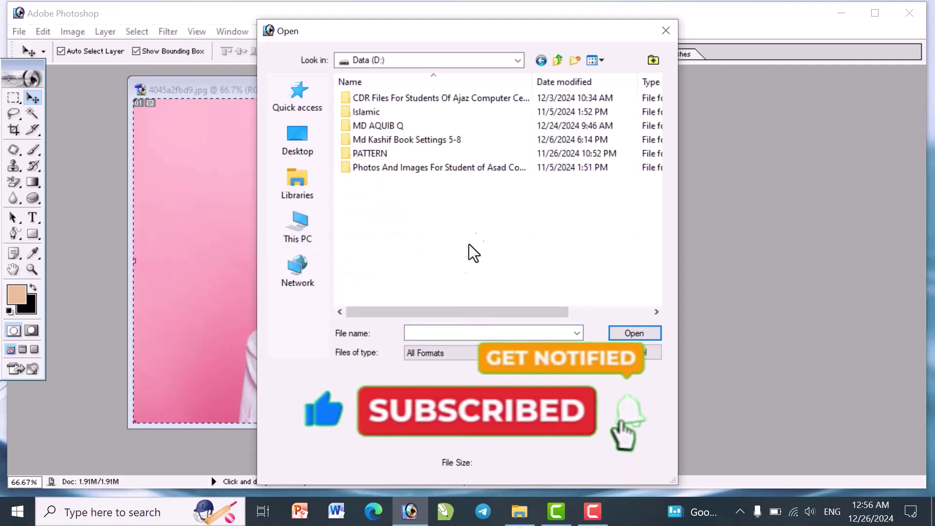
{"action": "double_click", "coordinate": [489, 167]}
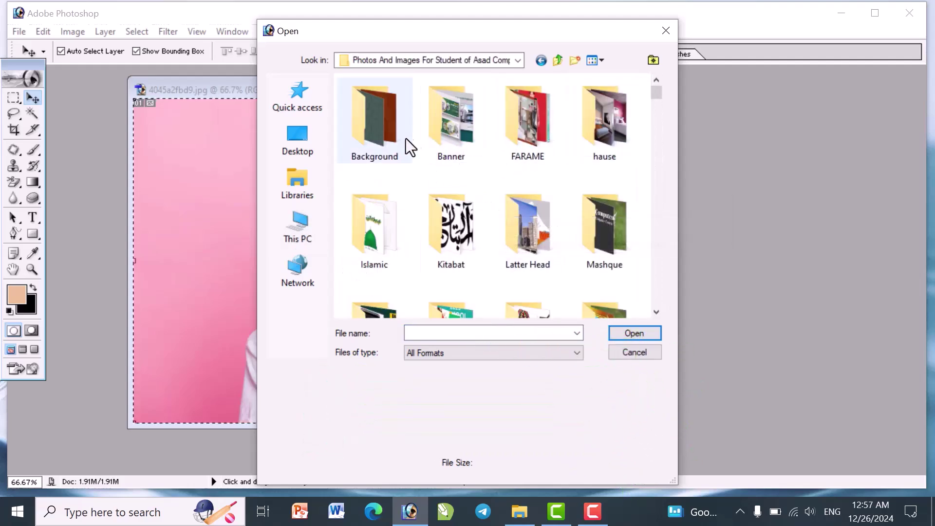
{"action": "double_click", "coordinate": [615, 128]}
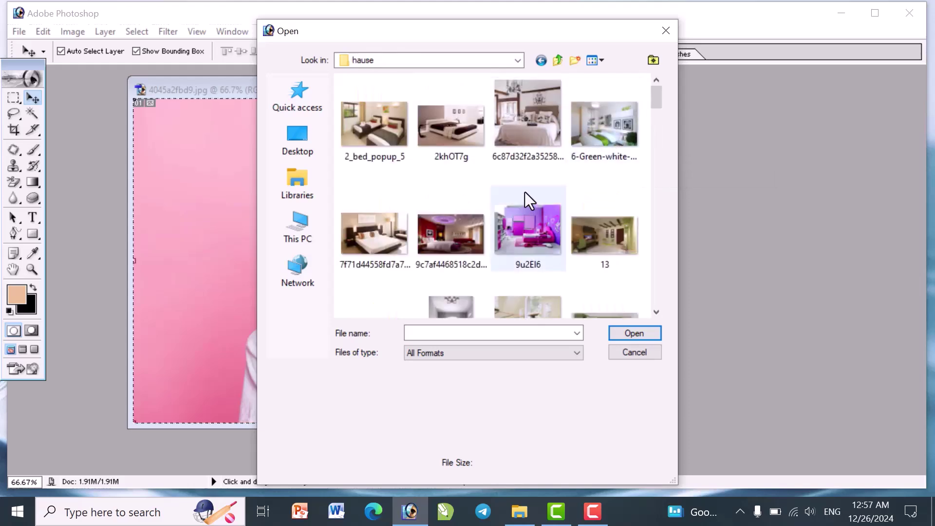
{"action": "scroll", "coordinate": [525, 194], "scroll_direction": "down", "scroll_amount": 3}
{"action": "double_click", "coordinate": [523, 173]}
{"action": "left_click_drag", "start_coordinate": [287, 98], "coordinate": [696, 122]}
Step: Select and copy the entire 4045a2fbd9.jpg portrait
{"action": "left_click", "coordinate": [341, 265]}
{"action": "key", "text": "ctrl+a"}
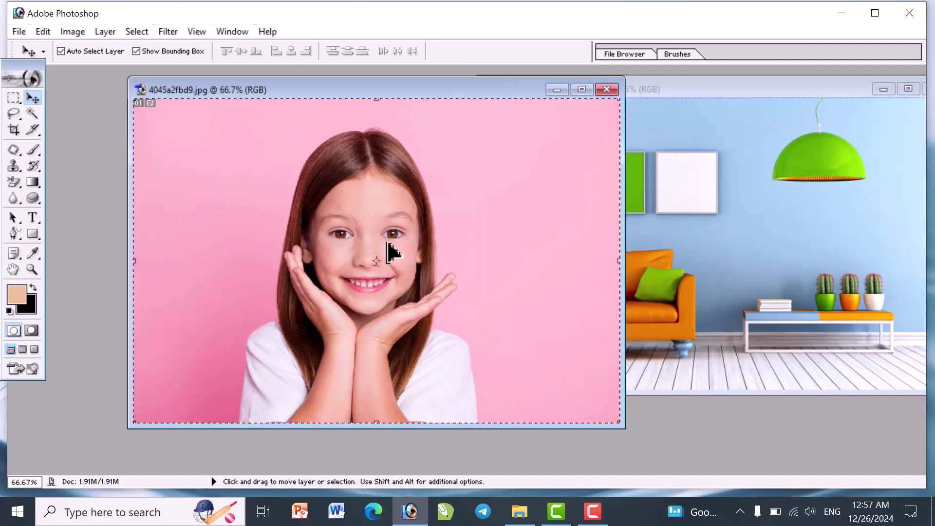
{"action": "key", "text": "ctrl+d"}
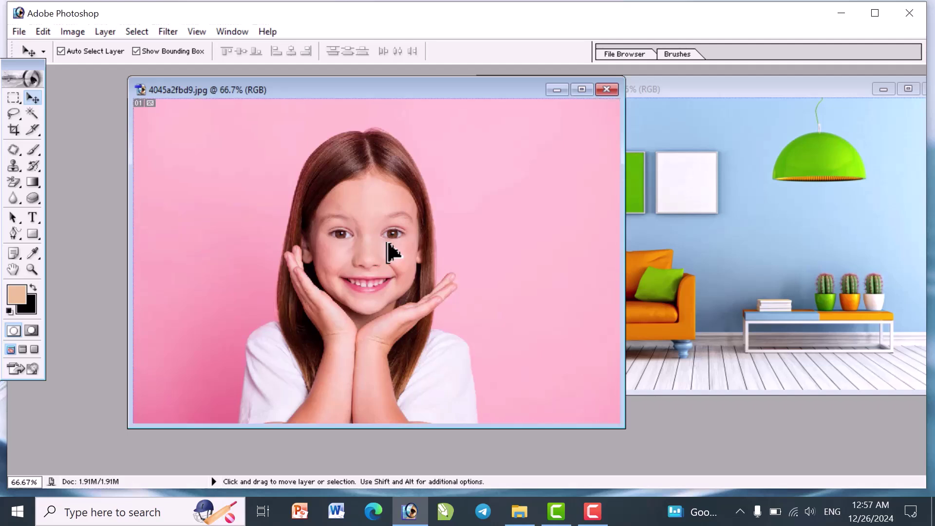
{"action": "key", "text": "ctrl+a"}
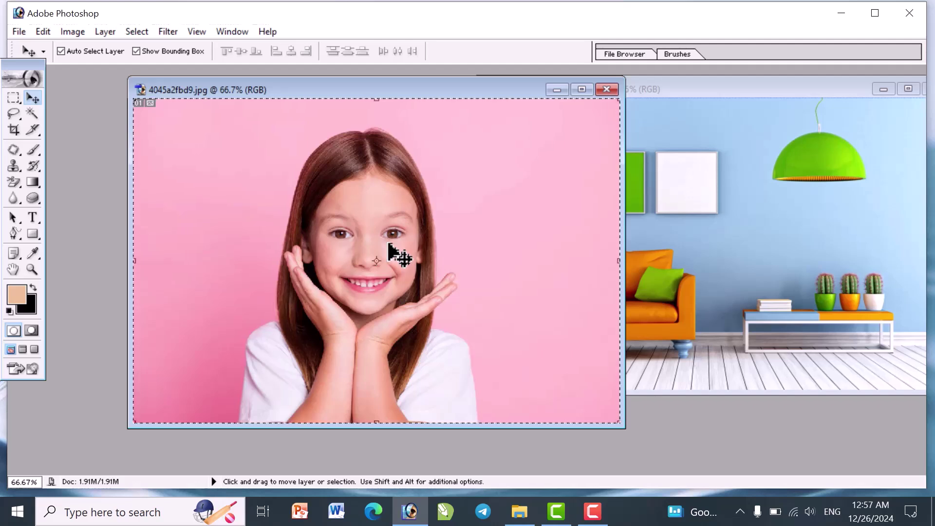
Step: Select the orange wall picture in Best-interior-theme-wide.jpg with the Rectangular Marquee
{"action": "left_click", "coordinate": [760, 241]}
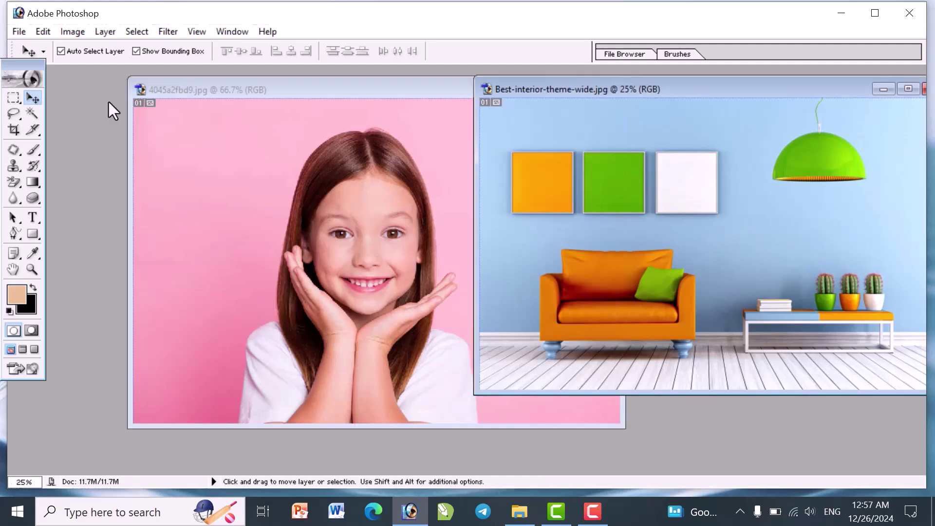
{"action": "left_click_drag", "start_coordinate": [13, 99], "coordinate": [510, 152]}
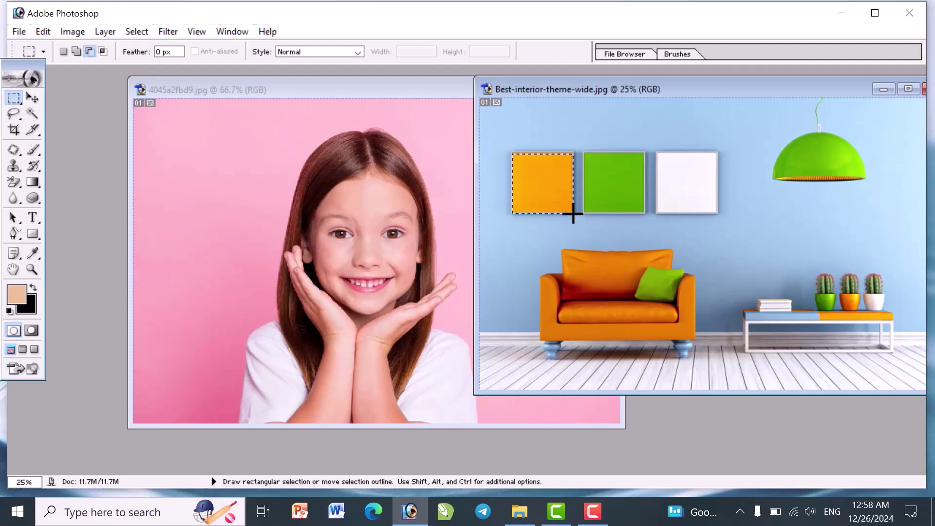
{"action": "key", "text": "ctrl+space"}
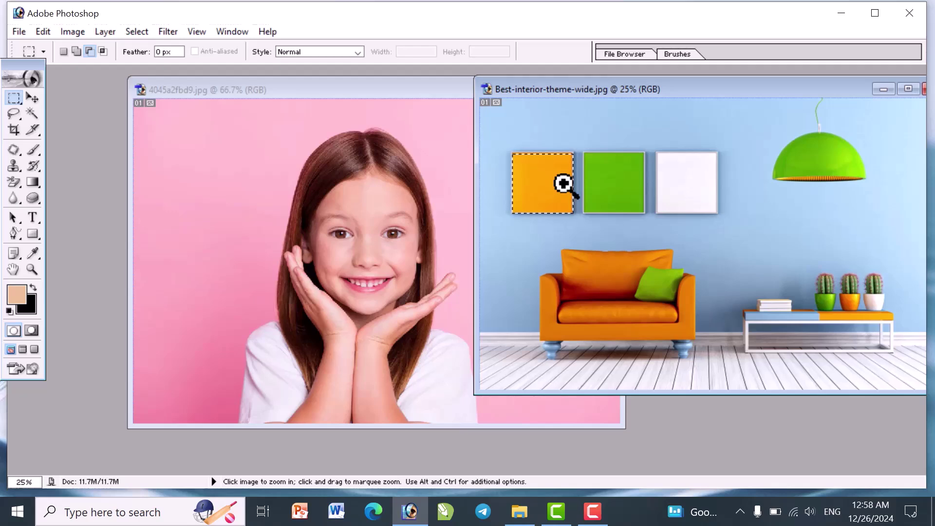
{"action": "left_click", "coordinate": [562, 183]}
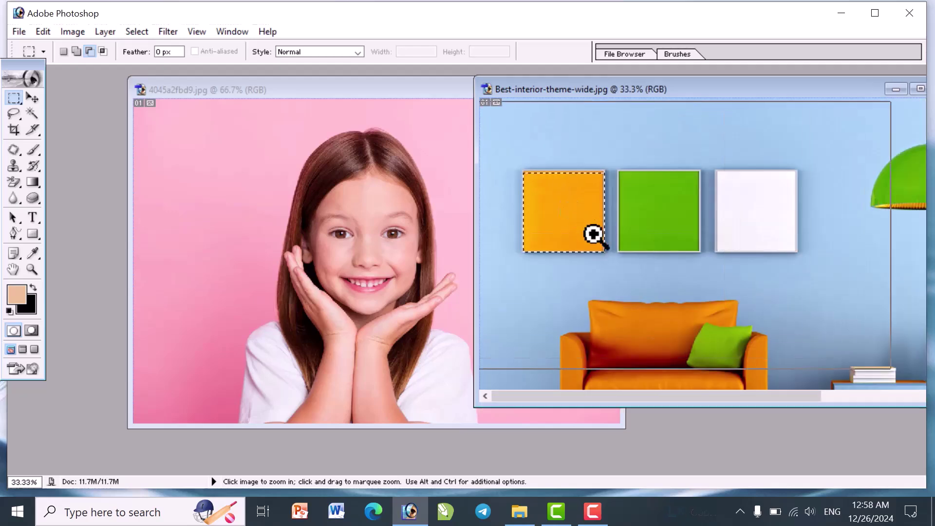
{"action": "left_click", "coordinate": [590, 230]}
{"action": "left_click", "coordinate": [637, 267]}
Step: Try to stretch the selection's upper edge to the orange picture's frame with Transform Selection
{"action": "left_click", "coordinate": [139, 33]}
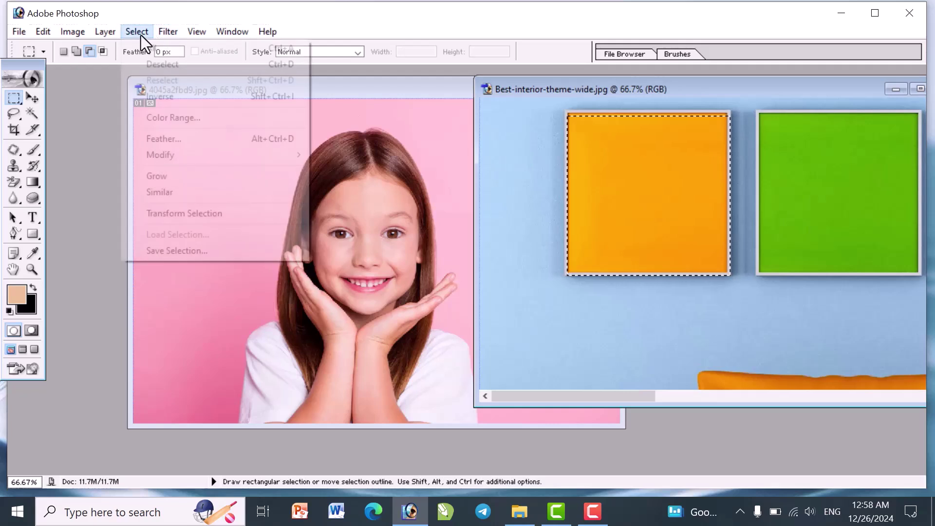
{"action": "left_click", "coordinate": [219, 215]}
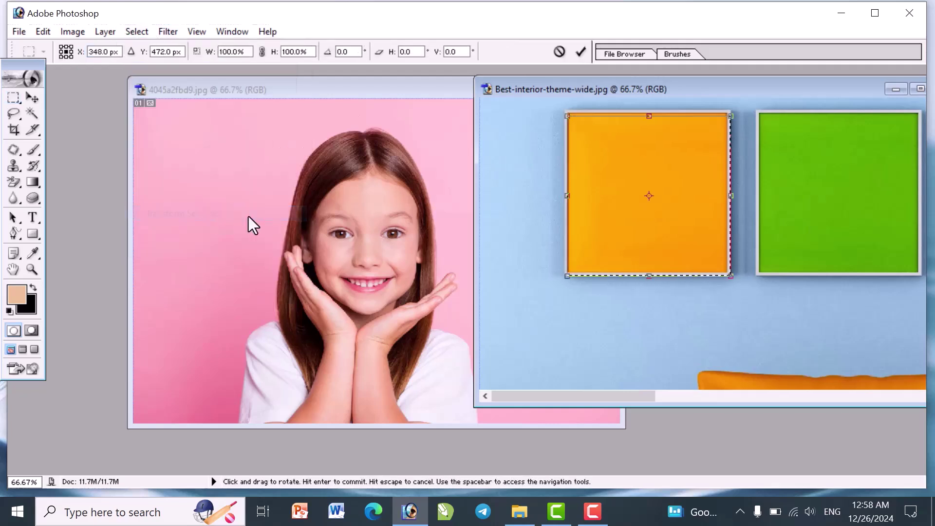
{"action": "left_click_drag", "start_coordinate": [650, 116], "coordinate": [649, 115]}
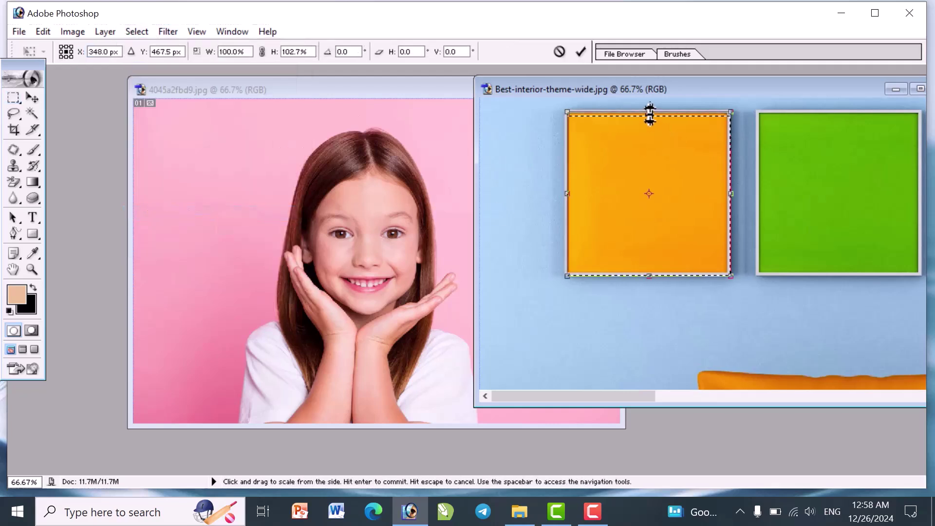
{"action": "key", "text": "Return"}
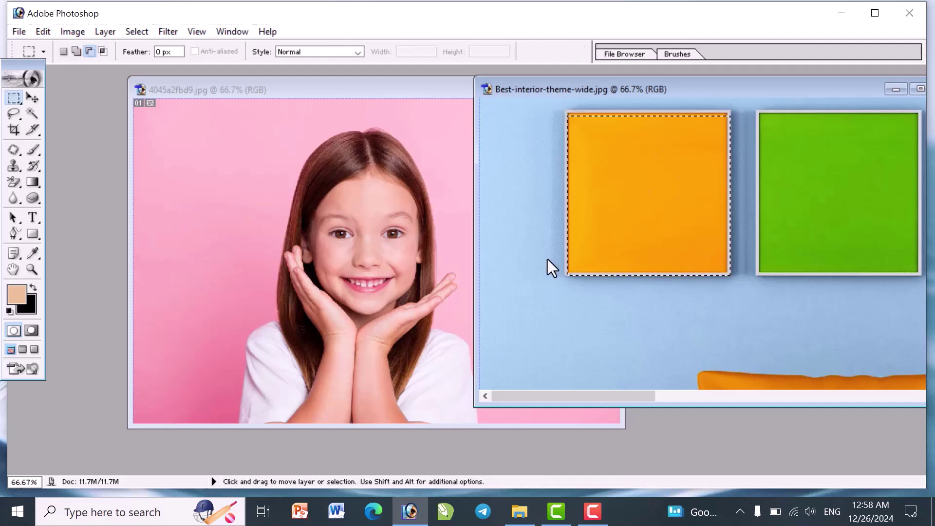
Step: Paste the portrait into the orange picture's selection and shift it within the frame
{"action": "key", "text": "ctrl+shift+v"}
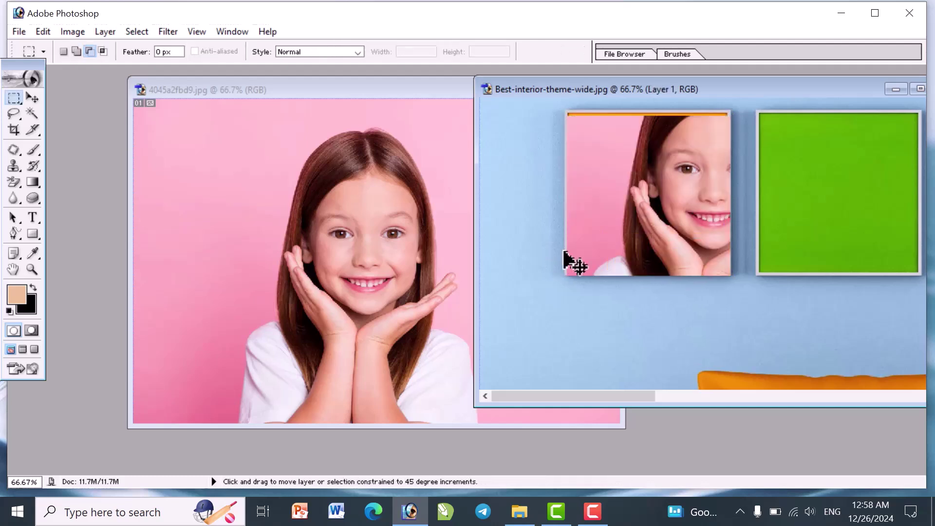
{"action": "left_click", "coordinate": [30, 98]}
{"action": "mouse_move", "coordinate": [639, 119]}
{"action": "left_mouse_down"}
{"action": "mouse_move", "coordinate": [637, 209]}
{"action": "mouse_move", "coordinate": [677, 207]}
{"action": "mouse_move", "coordinate": [638, 136]}
{"action": "left_mouse_up"}
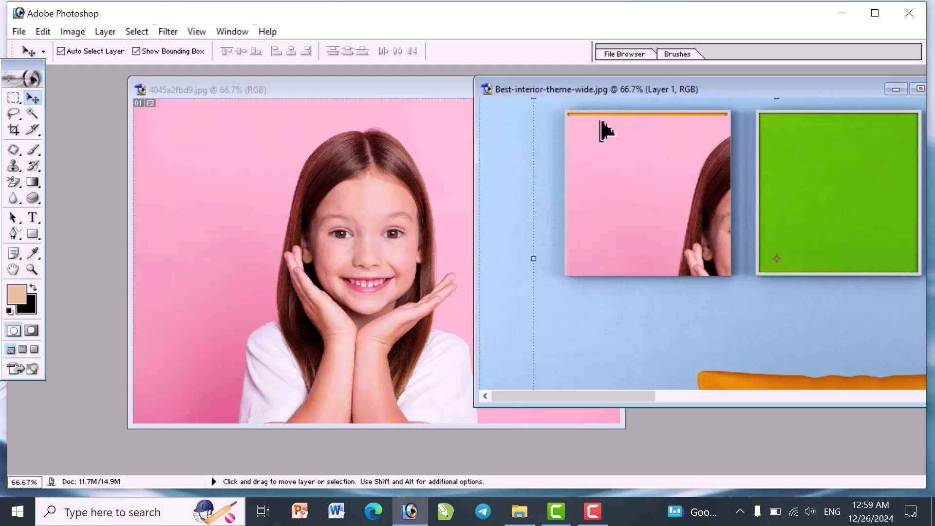
Step: Undo the portrait's move and the paste into the selection
{"action": "key", "text": "ctrl+alt+z"}
{"action": "key", "text": "ctrl+alt+z"}
{"action": "key", "text": "ctrl+alt+z"}
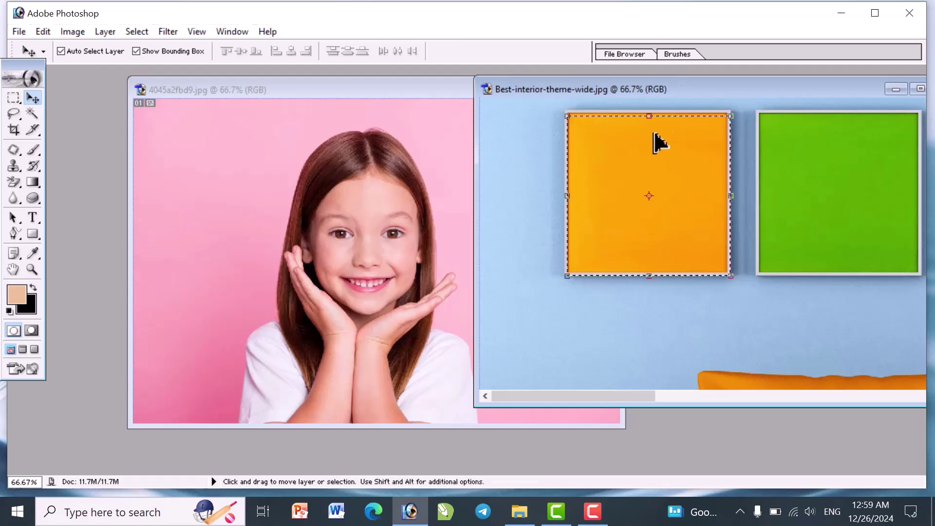
Step: Transform the selection to 101.8% height so its upper edge reaches the orange picture's frame
{"action": "key", "text": "ctrl+t"}
{"action": "left_click_drag", "start_coordinate": [650, 115], "coordinate": [651, 112]}
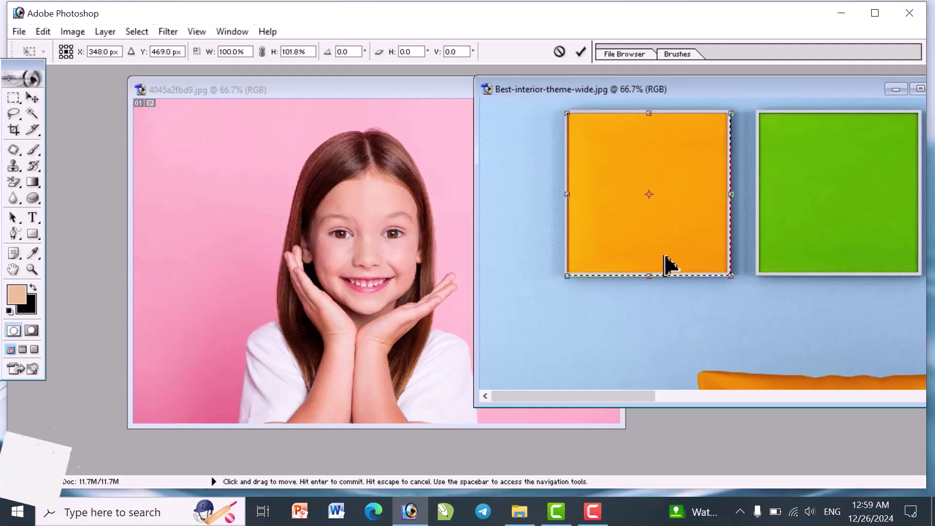
{"action": "key", "text": "Return"}
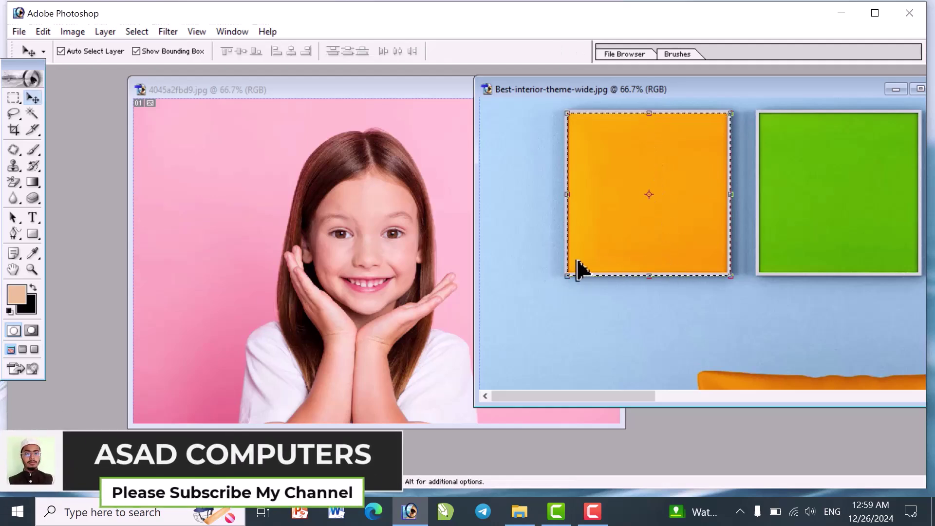
Step: Copy the whole girl portrait and paste it into the orange picture's selection
{"action": "left_click", "coordinate": [364, 259]}
{"action": "key", "text": "ctrl+a"}
{"action": "left_click_drag", "start_coordinate": [368, 265], "coordinate": [659, 288]}
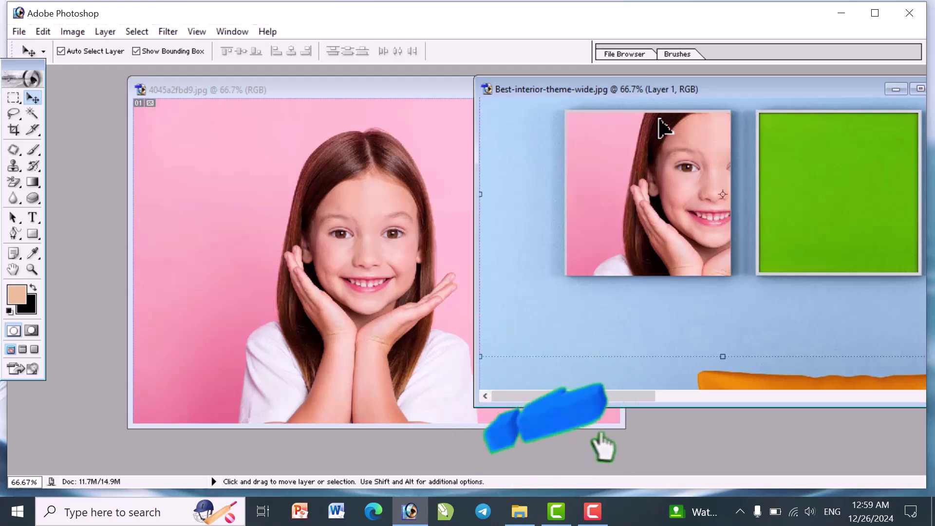
Step: Move the pasted portrait and scale it to about 40.6% width and 52.8% height so the girl fits in the frame
{"action": "left_click_drag", "start_coordinate": [577, 180], "coordinate": [619, 265]}
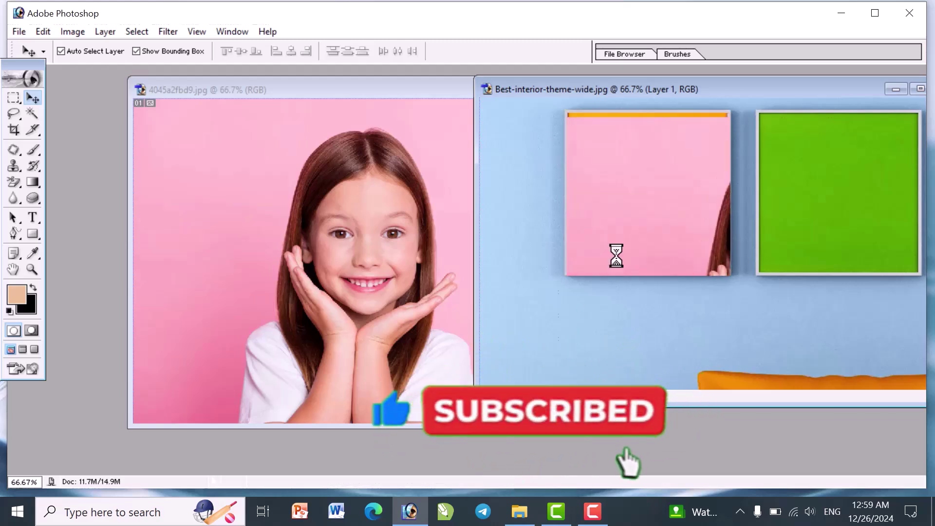
{"action": "left_click_drag", "start_coordinate": [564, 121], "coordinate": [664, 193]}
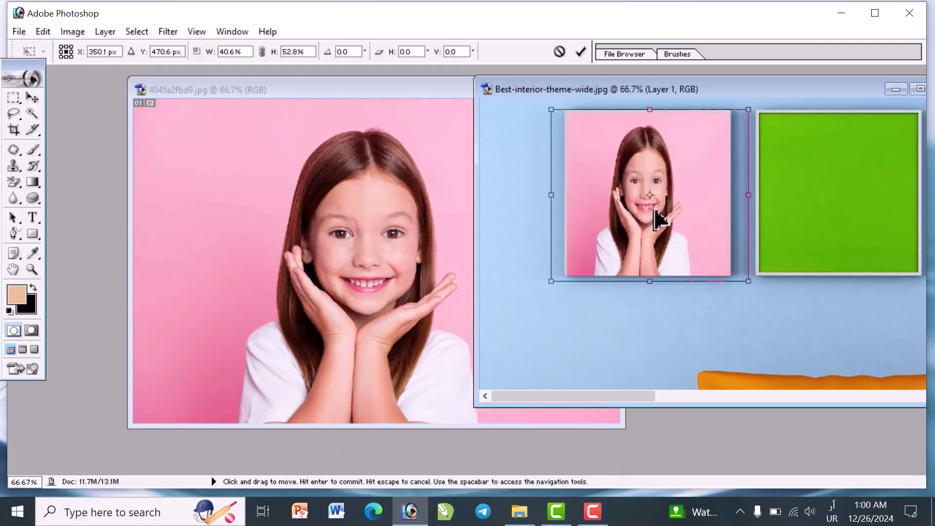
{"action": "left_click", "coordinate": [581, 52]}
Step: Examine the interior image in a maximized window, and restore the window's size
{"action": "left_click", "coordinate": [921, 88]}
{"action": "left_click", "coordinate": [475, 274]}
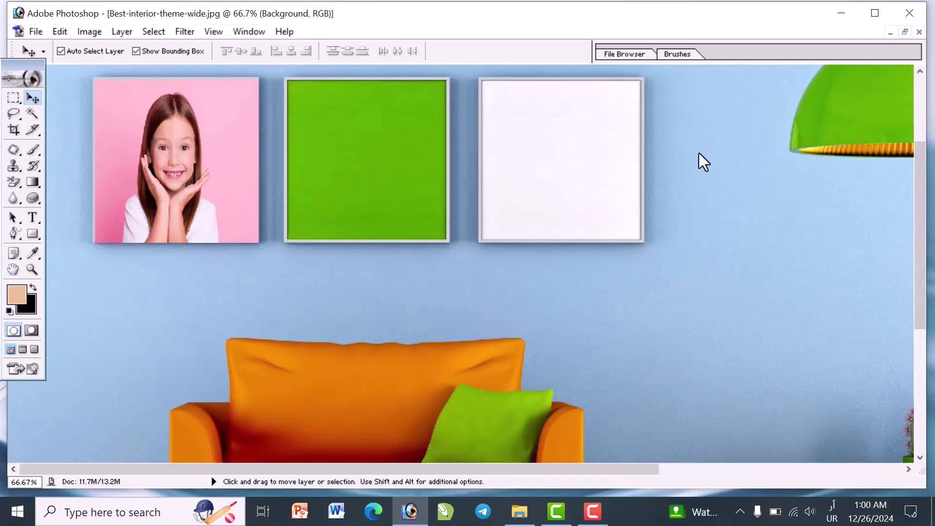
{"action": "left_click", "coordinate": [905, 32]}
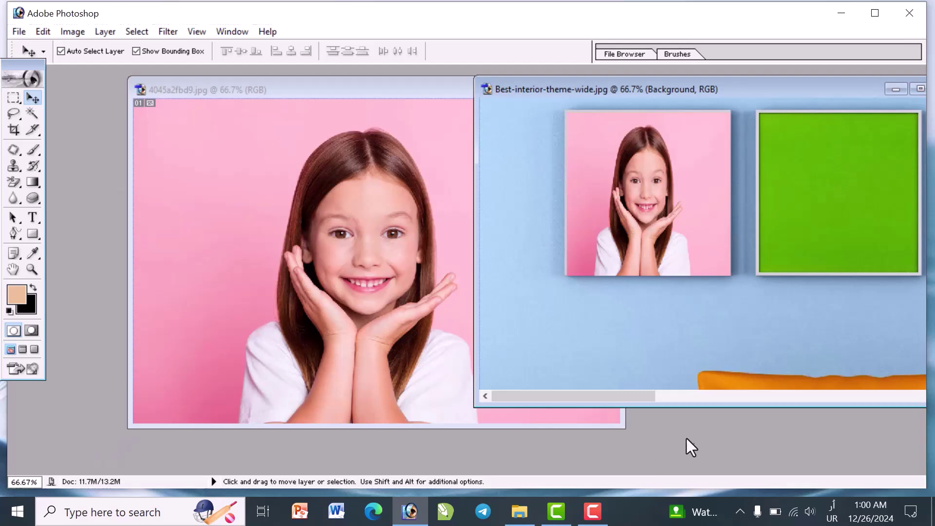
Step: Open the portraits 8ba5dafc45.jpg and 407864f144.jpg together from the parent photos folder of hause
{"action": "double_click", "coordinate": [99, 265]}
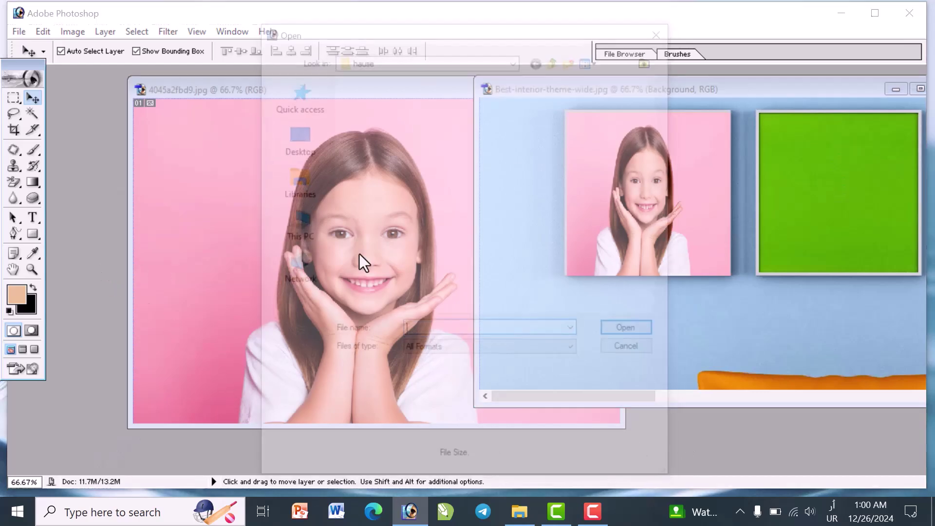
{"action": "key", "text": "F4"}
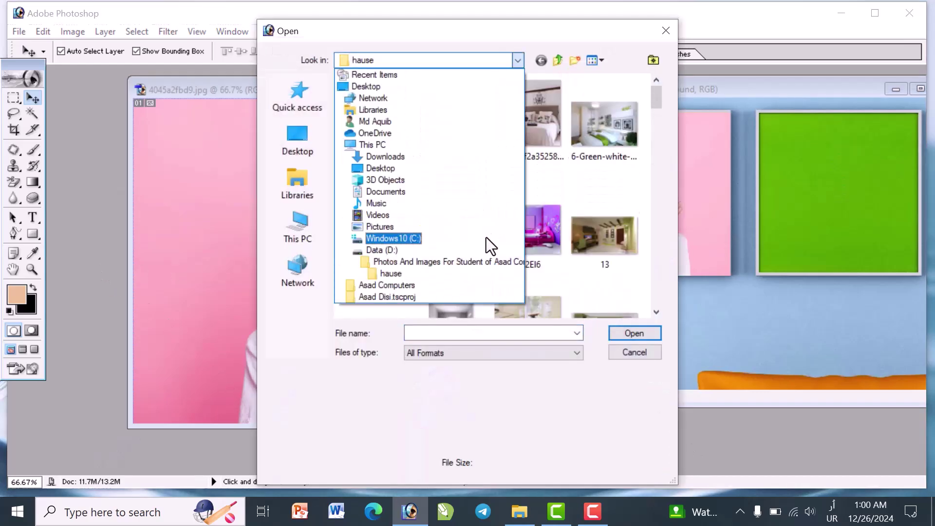
{"action": "left_click", "coordinate": [485, 263]}
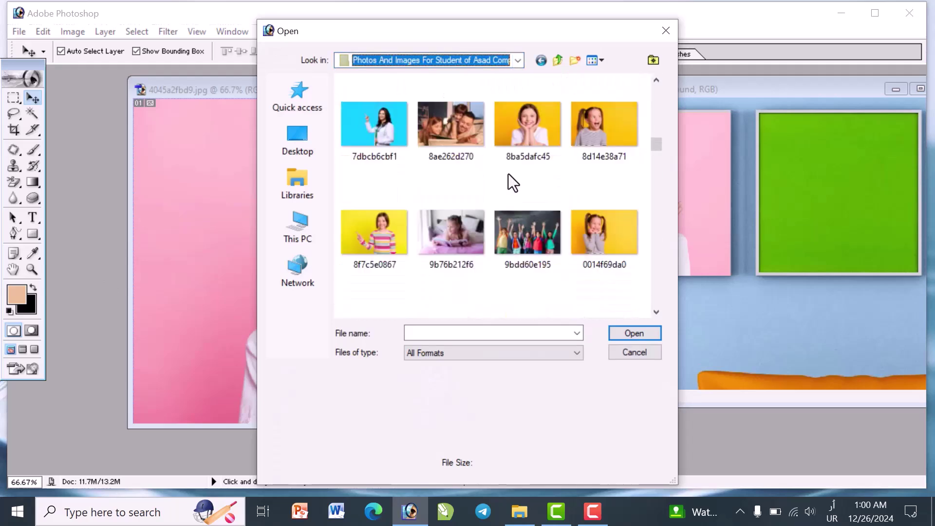
{"action": "left_click", "coordinate": [536, 153]}
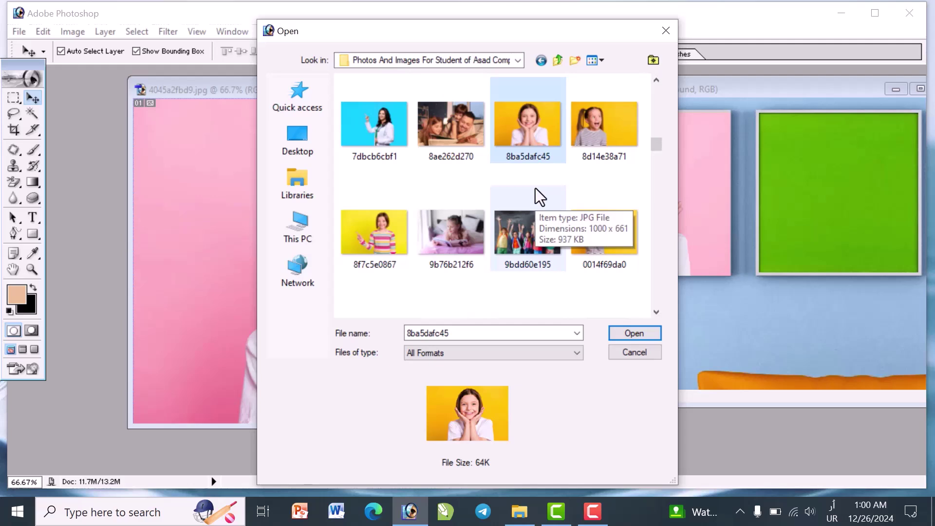
{"action": "scroll", "coordinate": [536, 188], "scroll_direction": "down", "scroll_amount": 3}
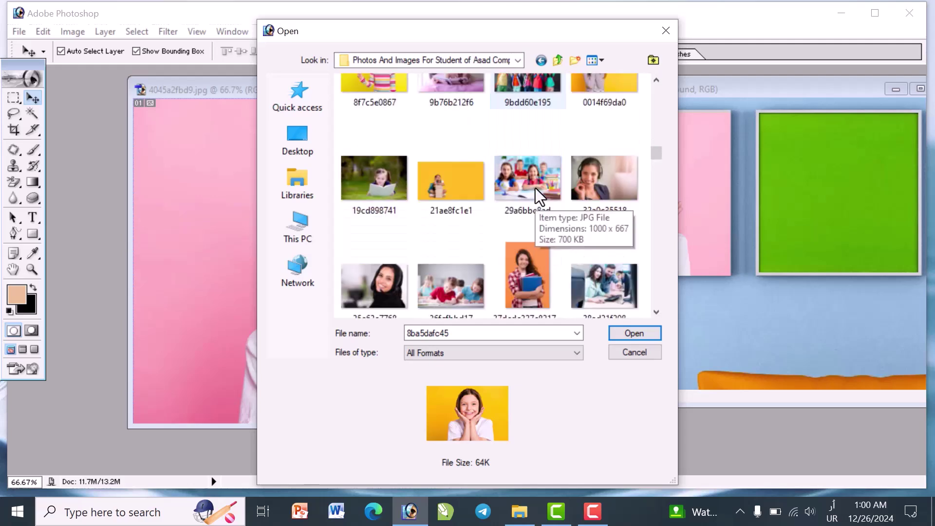
{"action": "scroll", "coordinate": [536, 188], "scroll_direction": "down", "scroll_amount": 3}
{"action": "scroll", "coordinate": [536, 188], "scroll_direction": "down", "scroll_amount": 3}
{"action": "scroll", "coordinate": [535, 188], "scroll_direction": "down", "scroll_amount": 3}
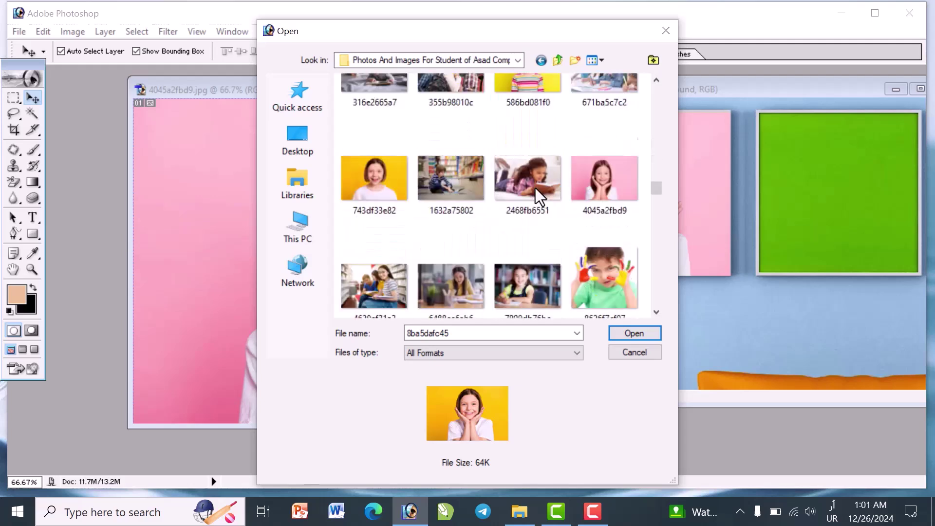
{"action": "scroll", "coordinate": [536, 188], "scroll_direction": "up", "scroll_amount": 3}
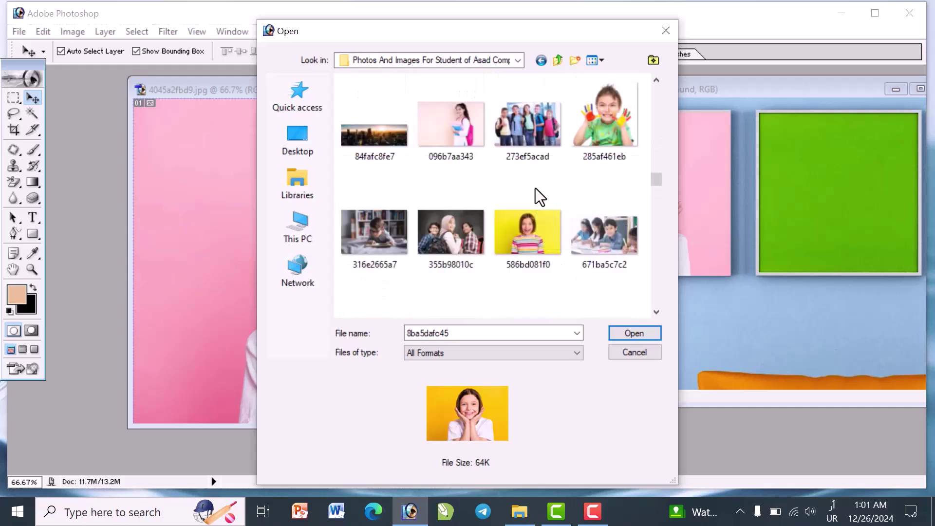
{"action": "scroll", "coordinate": [597, 238], "scroll_direction": "down", "scroll_amount": 6}
{"action": "left_click", "coordinate": [600, 239], "text": "ctrl"}
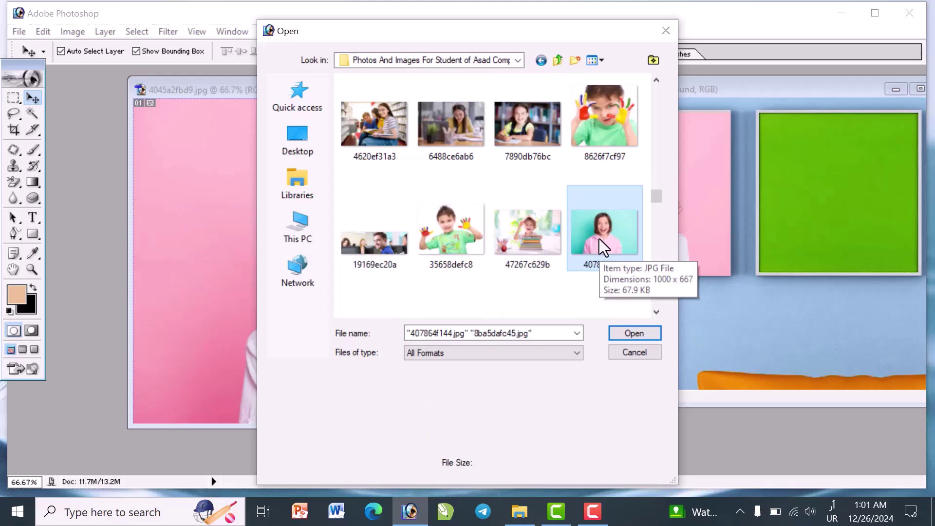
{"action": "scroll", "coordinate": [600, 238], "scroll_direction": "up", "scroll_amount": 10}
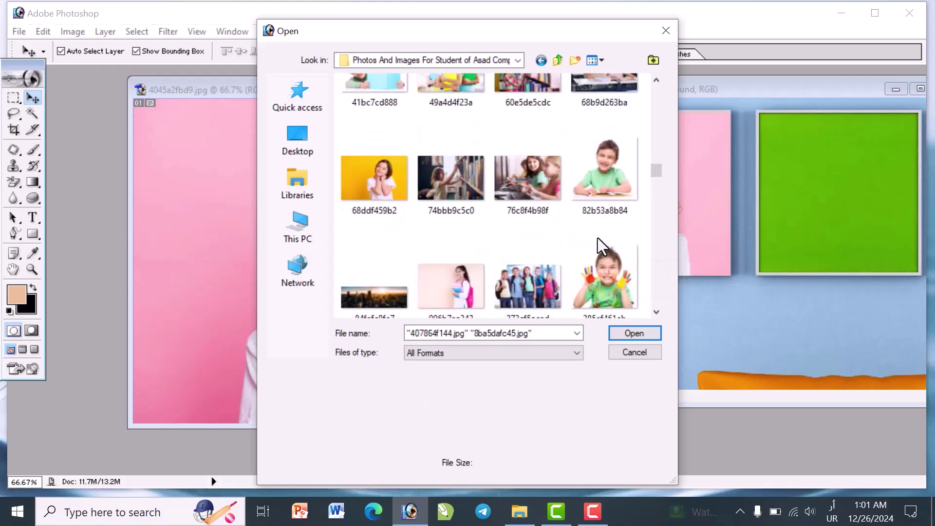
{"action": "scroll", "coordinate": [597, 238], "scroll_direction": "down", "scroll_amount": 3}
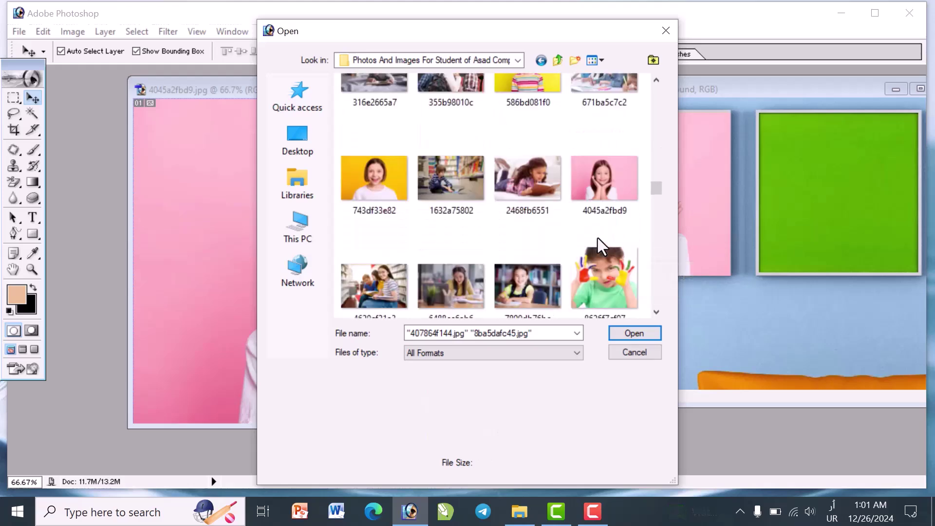
{"action": "left_click", "coordinate": [636, 335]}
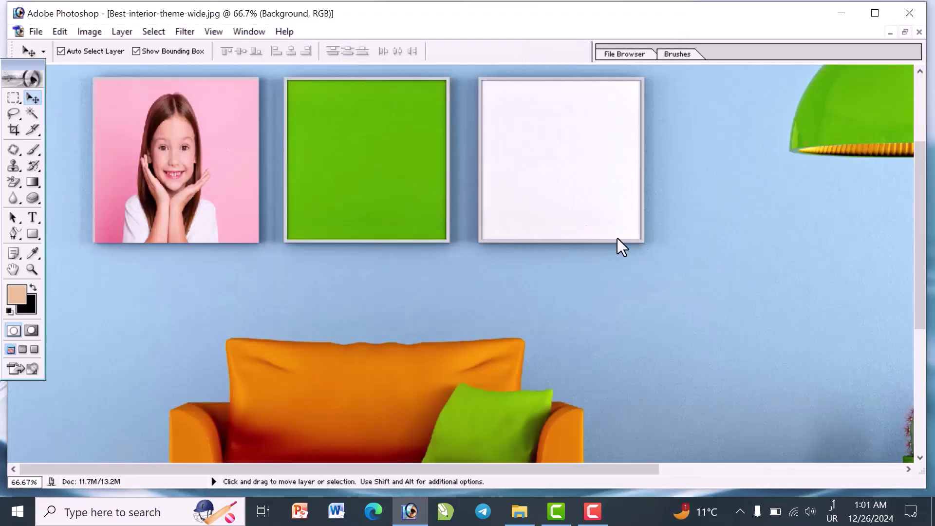
Step: Restore the interior image to a floating window and activate the 407864f144.jpg portrait with the Rectangular Marquee tool
{"action": "left_click", "coordinate": [906, 32]}
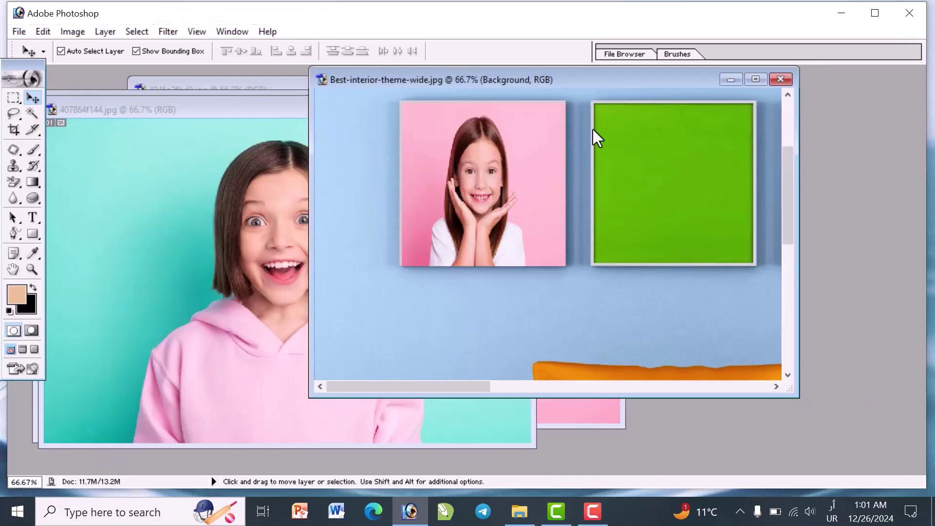
{"action": "left_click", "coordinate": [174, 223]}
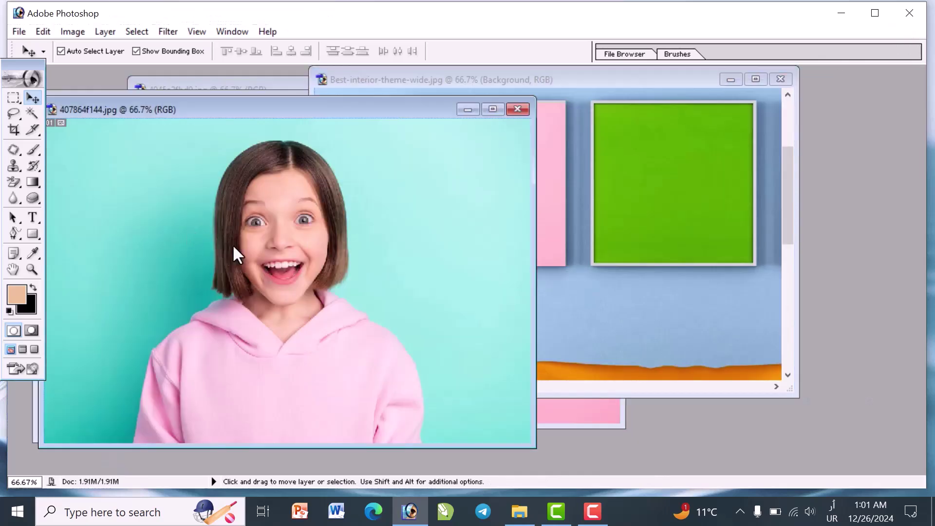
{"action": "key", "text": "m"}
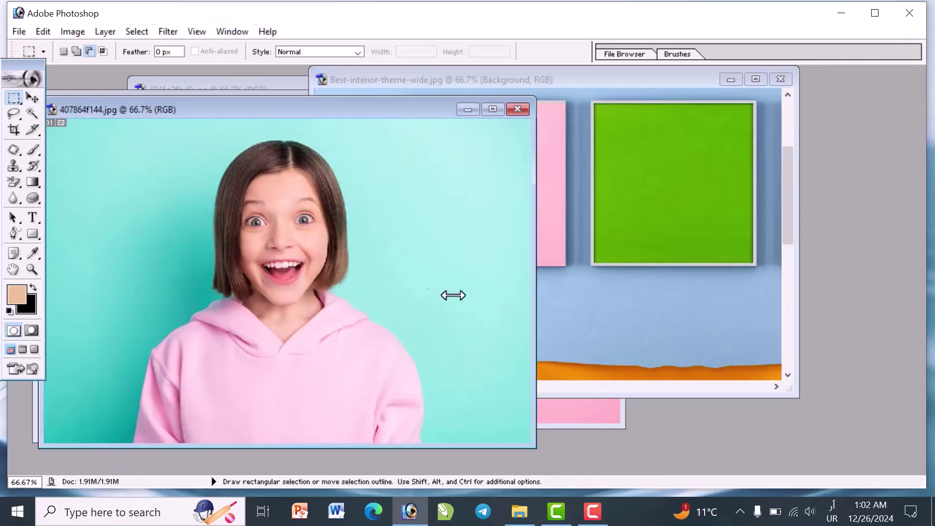
Step: Switch the keyboard input language to English (United States)
{"action": "key", "text": "ctrl"}
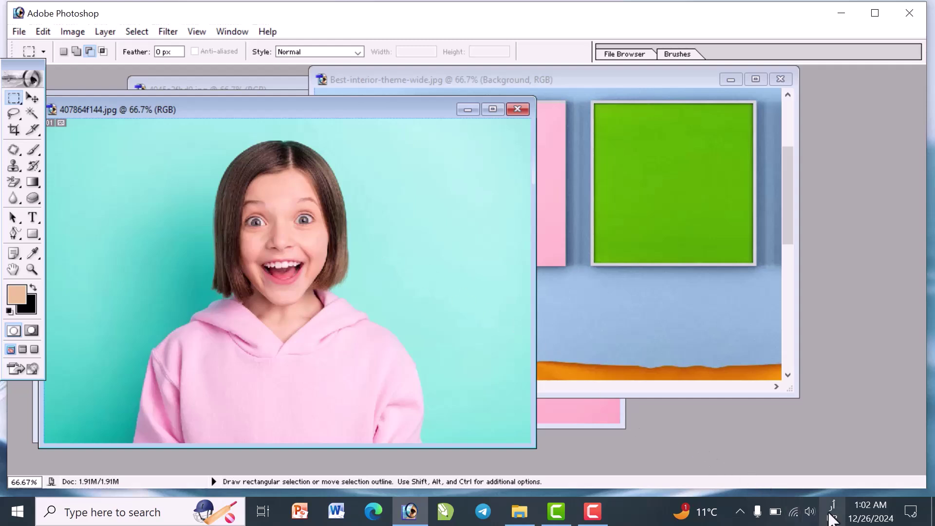
{"action": "left_click", "coordinate": [832, 517]}
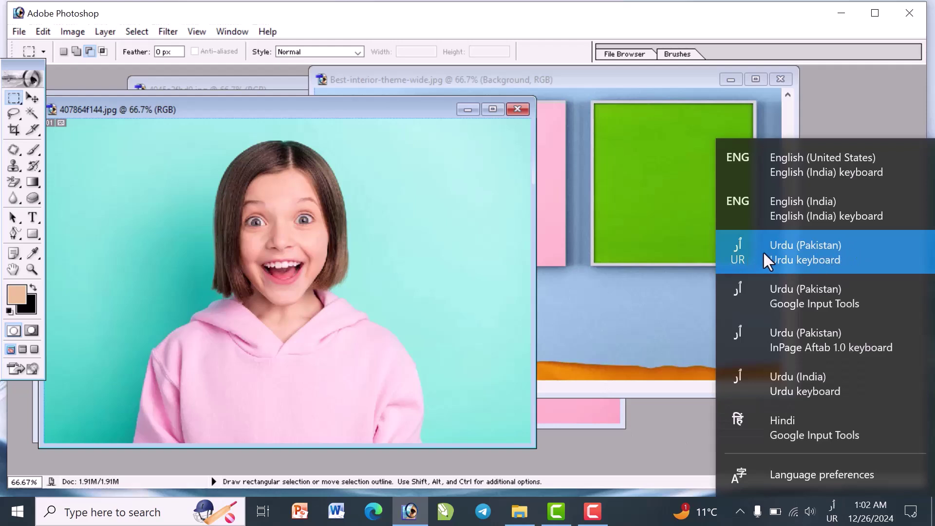
{"action": "left_click", "coordinate": [815, 158]}
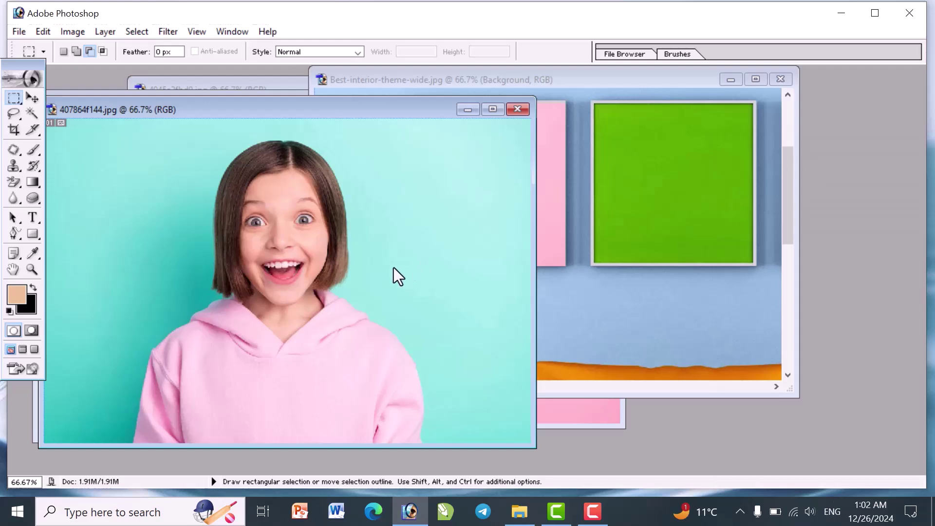
Step: Select the entire 407864f144.jpg portrait and copy it
{"action": "key", "text": "ctrl+a"}
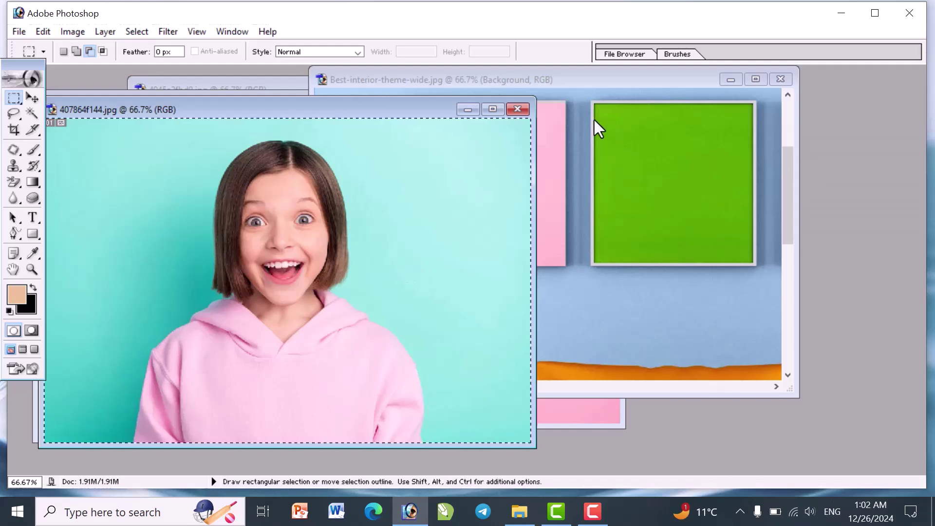
{"action": "key", "text": "ctrl"}
{"action": "left_click", "coordinate": [490, 111]}
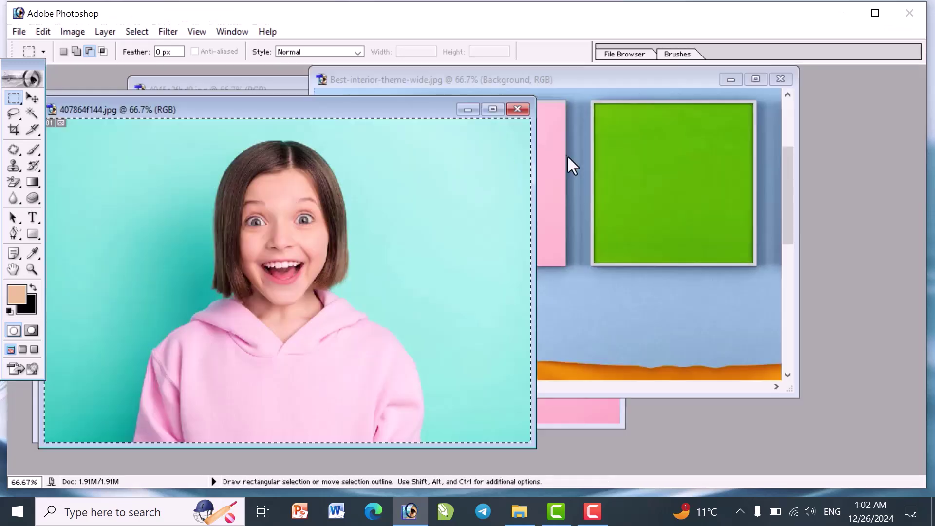
Step: Draw a rectangular selection around the green picture in Best-interior-theme-wide.jpg and maximize that image's window
{"action": "left_click", "coordinate": [567, 155]}
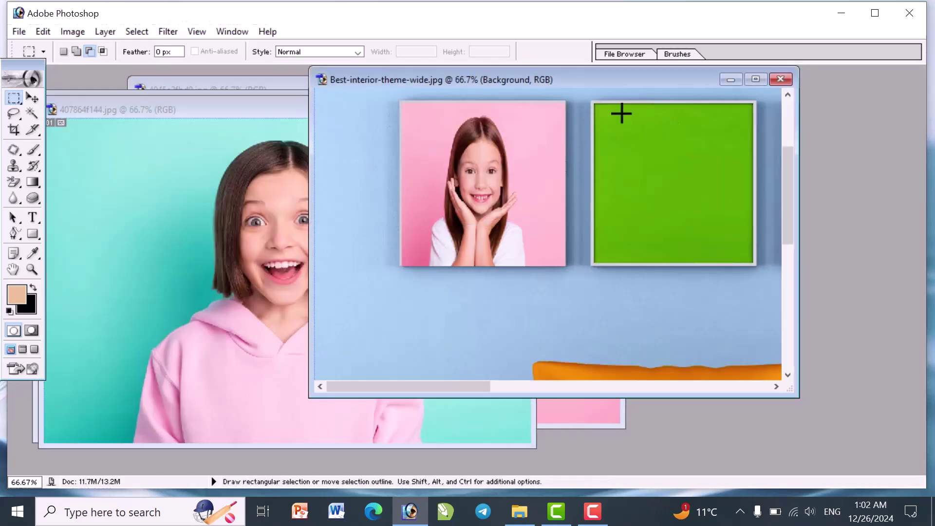
{"action": "left_click_drag", "start_coordinate": [594, 103], "coordinate": [754, 262]}
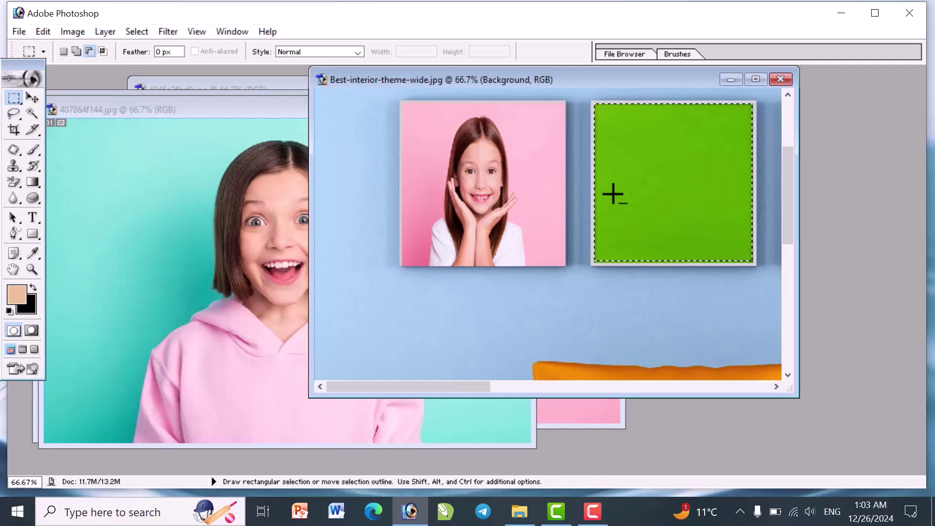
{"action": "left_click", "coordinate": [756, 79]}
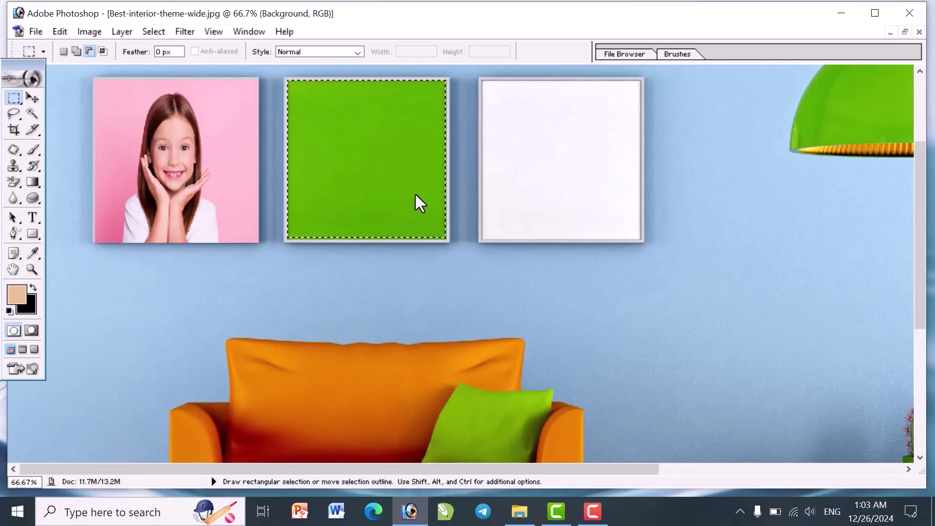
Step: Transform the selection to 101.8% width and 101.5% height to meet the green picture's frame, and paste the copied portrait into it
{"action": "key", "text": "ctrl"}
{"action": "key", "text": "ctrl+space"}
{"action": "left_click", "coordinate": [389, 102], "text": "ctrl"}
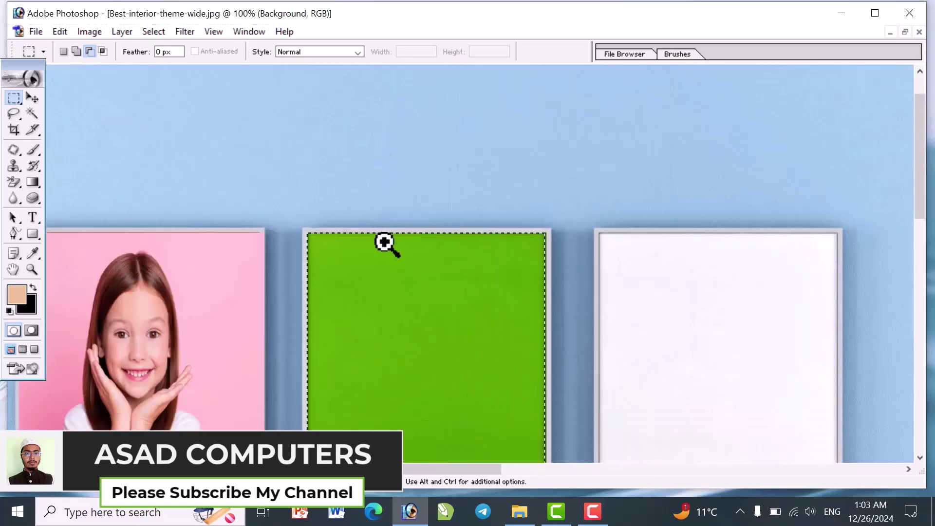
{"action": "scroll", "coordinate": [384, 221], "scroll_direction": "down", "scroll_amount": 3}
{"action": "scroll", "coordinate": [384, 221], "scroll_direction": "left", "scroll_amount": 2}
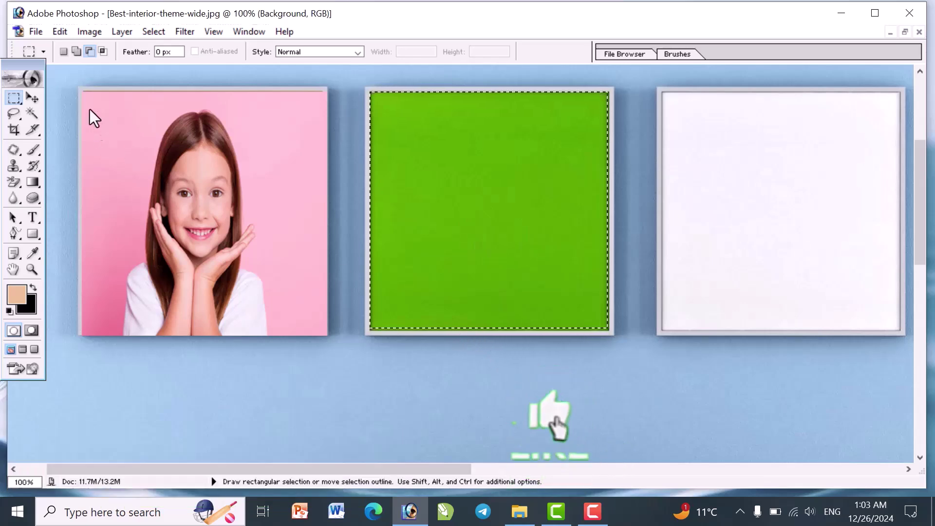
{"action": "left_click", "coordinate": [150, 31]}
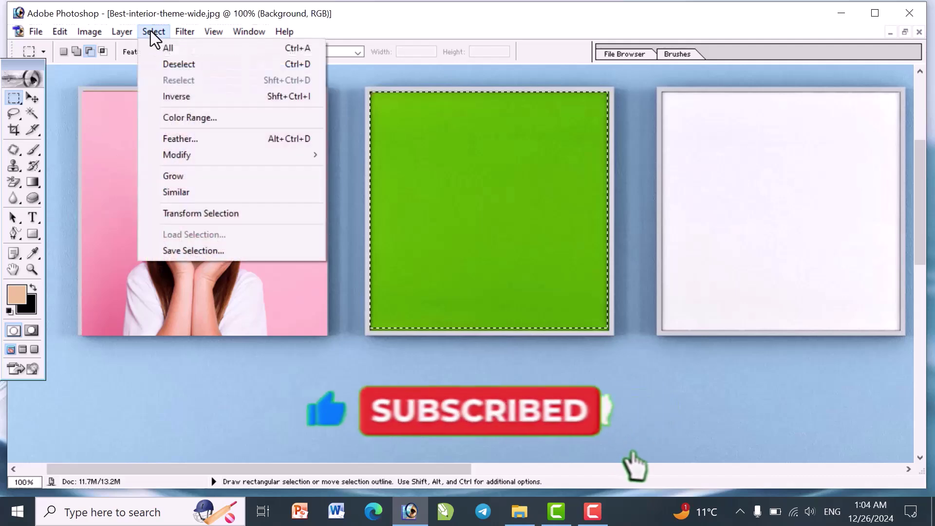
{"action": "left_click", "coordinate": [249, 214]}
{"action": "left_click_drag", "start_coordinate": [490, 329], "coordinate": [490, 334]}
{"action": "left_click_drag", "start_coordinate": [608, 219], "coordinate": [611, 218]}
{"action": "left_click_drag", "start_coordinate": [369, 212], "coordinate": [369, 212]}
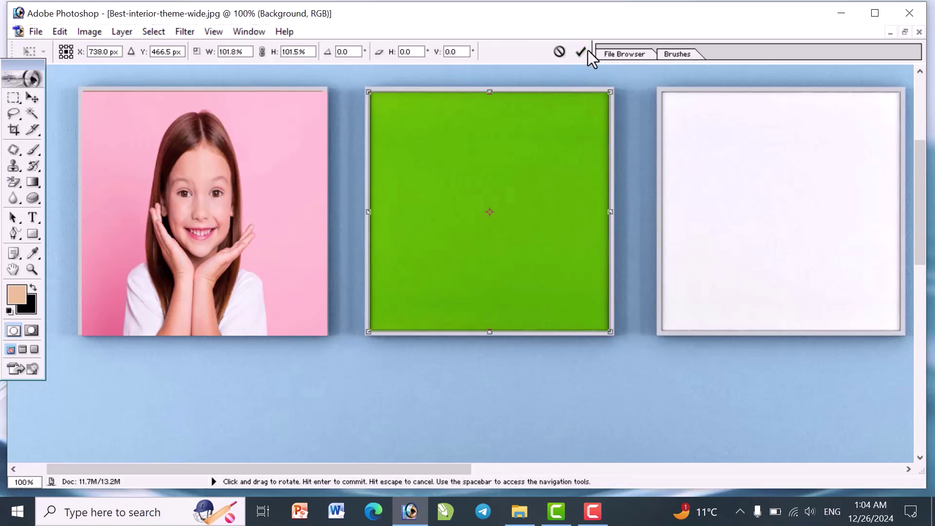
{"action": "key", "text": "Return"}
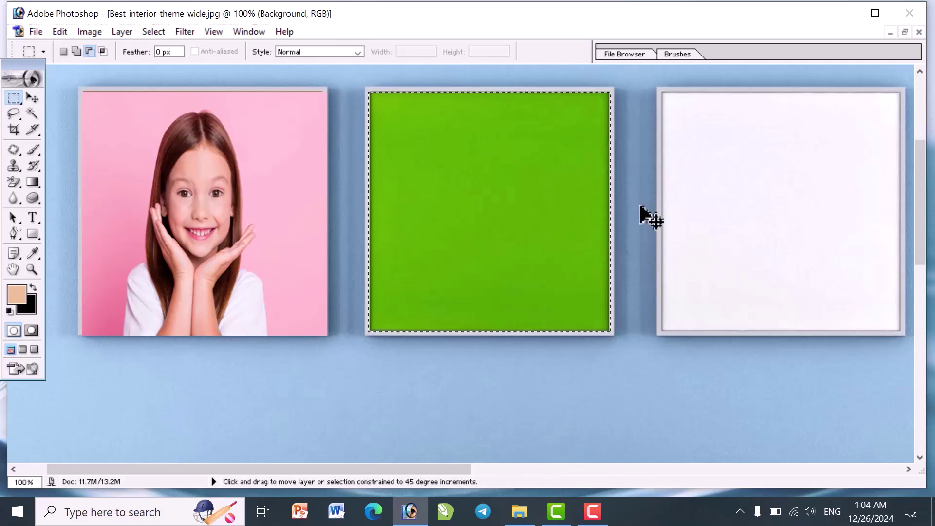
{"action": "key", "text": "ctrl+shift+v"}
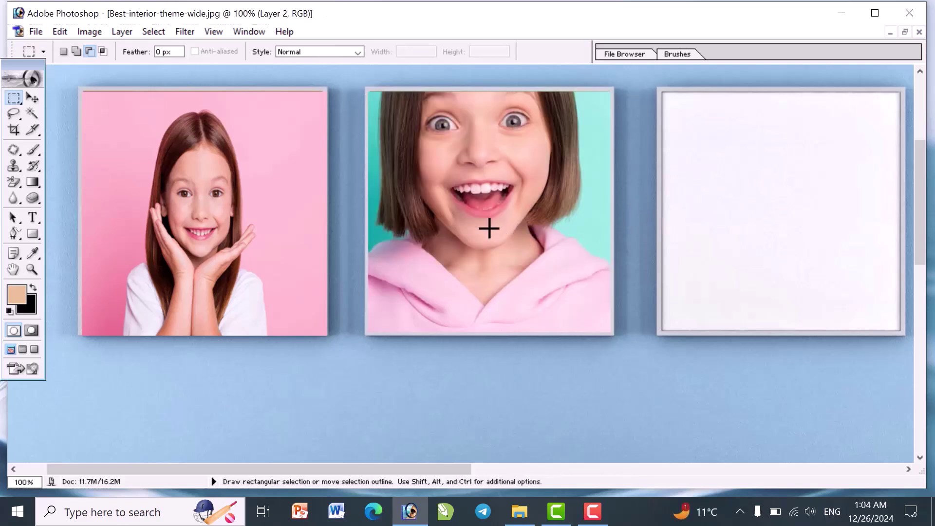
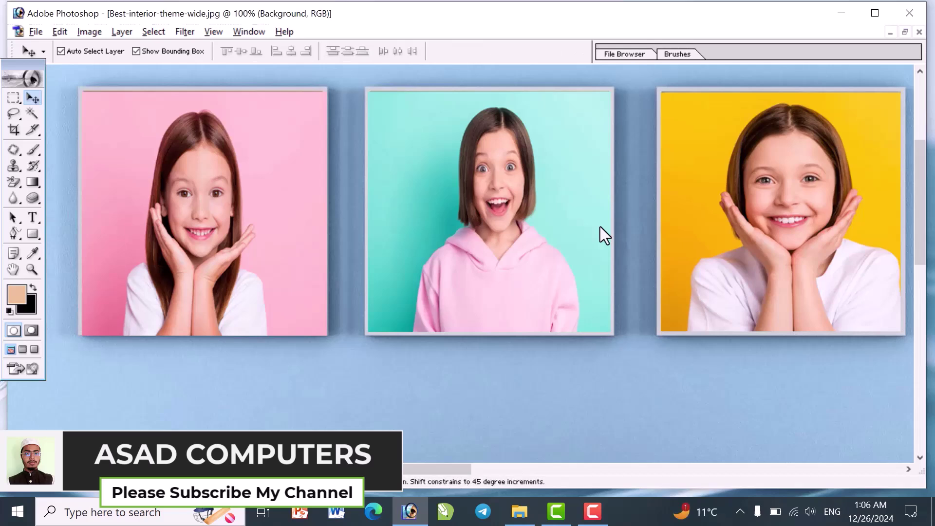
Step: Zoom the interior image out to 33.3% to view the room with its three framed portraits
{"action": "key", "text": "alt+space"}
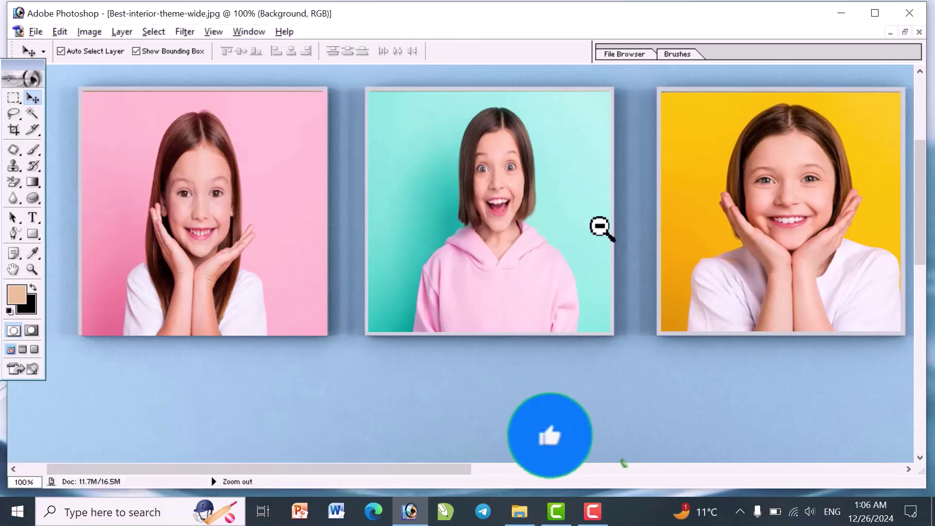
{"action": "left_click", "coordinate": [485, 223]}
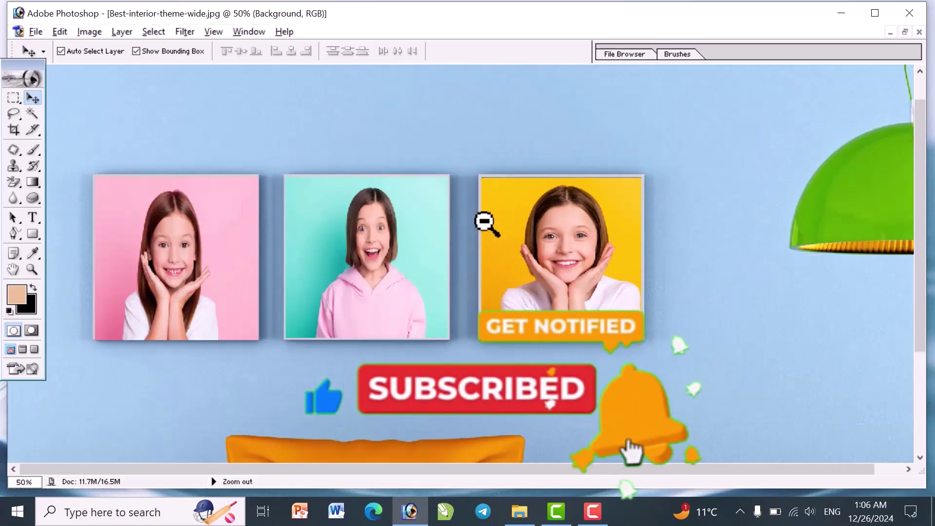
{"action": "left_click", "coordinate": [485, 222]}
{"action": "left_click", "coordinate": [485, 223]}
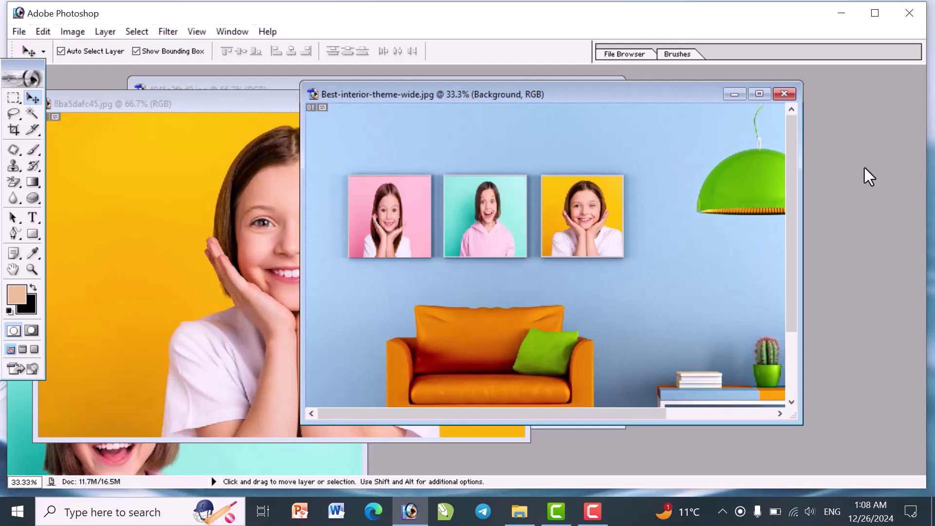
Step: Open the frame images Osd-024.jpg, Osd-035.jpg and Osd-039.jpg together from the FARAME folder
{"action": "double_click", "coordinate": [860, 149]}
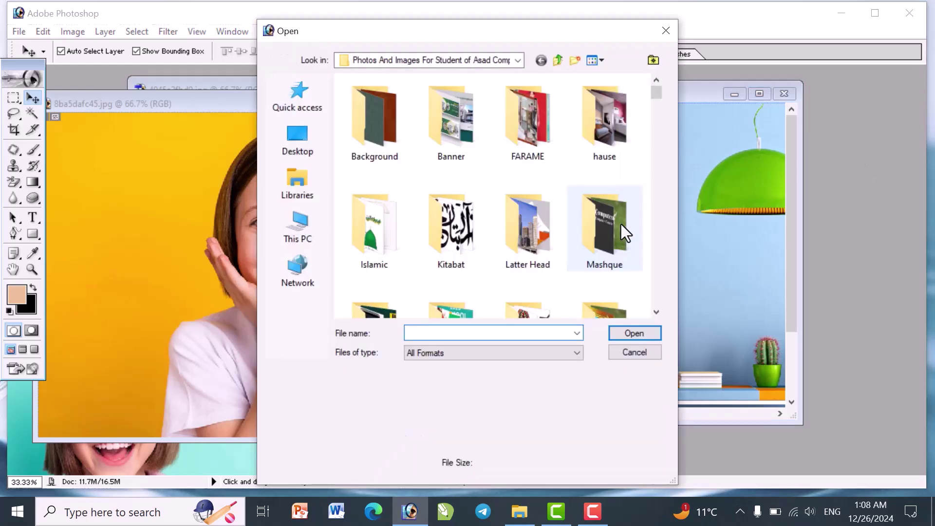
{"action": "double_click", "coordinate": [531, 139]}
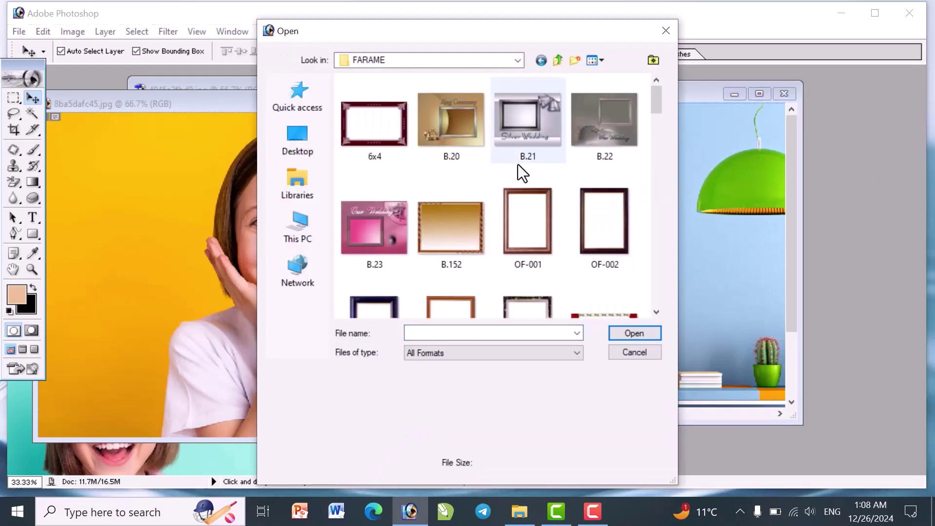
{"action": "scroll", "coordinate": [518, 166], "scroll_direction": "down", "scroll_amount": 5}
{"action": "scroll", "coordinate": [516, 171], "scroll_direction": "down", "scroll_amount": 2}
{"action": "scroll", "coordinate": [516, 171], "scroll_direction": "up", "scroll_amount": 2}
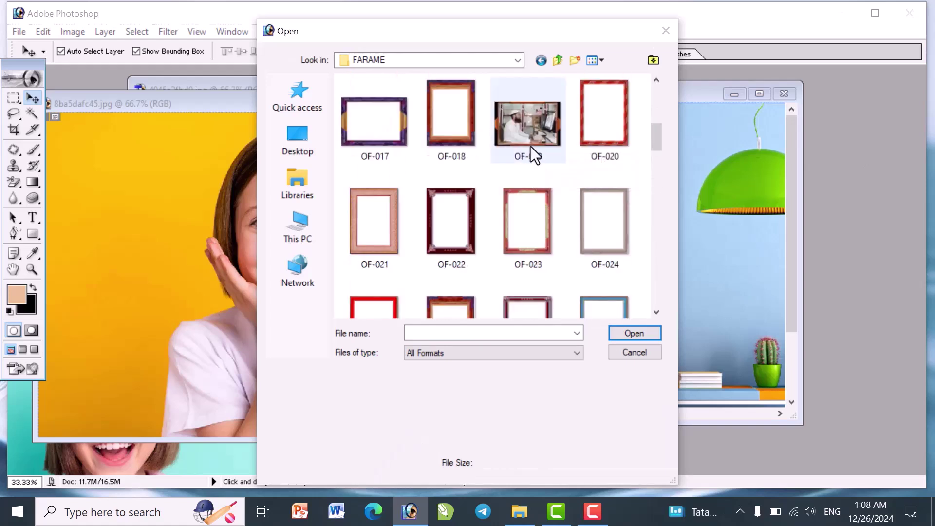
{"action": "scroll", "coordinate": [523, 141], "scroll_direction": "down", "scroll_amount": 15}
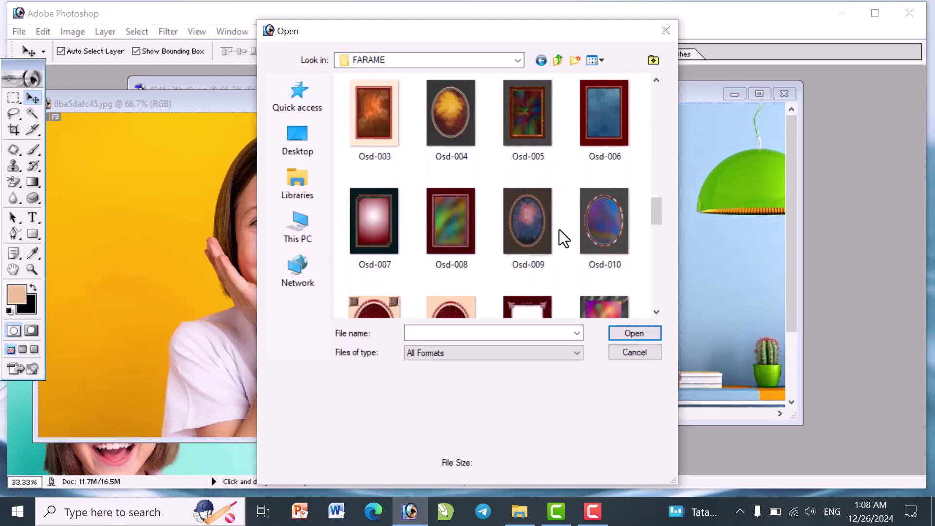
{"action": "scroll", "coordinate": [560, 218], "scroll_direction": "down", "scroll_amount": 4}
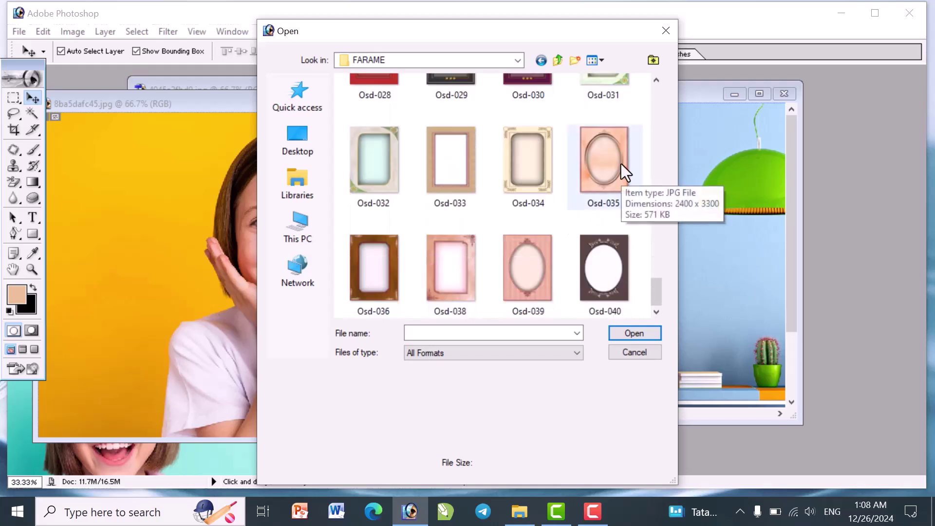
{"action": "scroll", "coordinate": [476, 245], "scroll_direction": "up", "scroll_amount": 3}
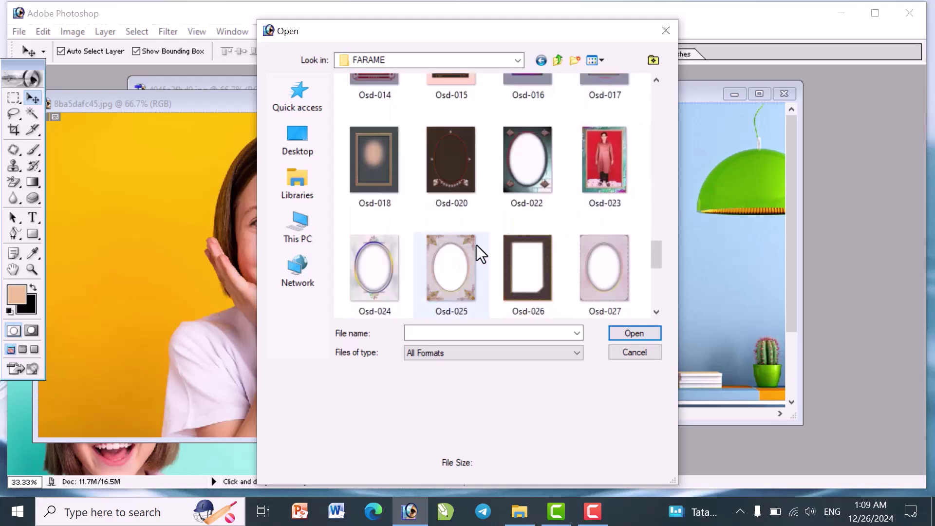
{"action": "left_click", "coordinate": [379, 264]}
{"action": "scroll", "coordinate": [517, 297], "scroll_direction": "down", "scroll_amount": 3}
{"action": "left_click", "coordinate": [519, 287], "text": "ctrl"}
{"action": "left_click", "coordinate": [601, 202], "text": "ctrl"}
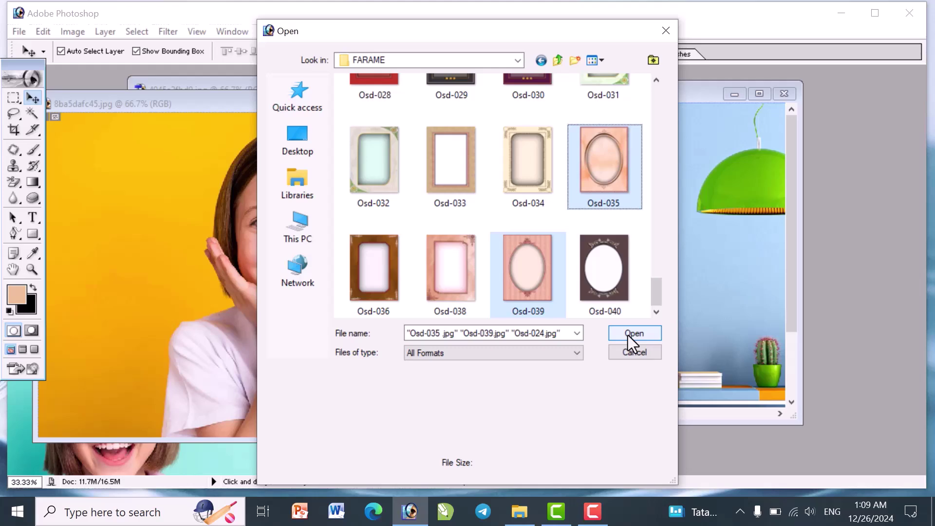
{"action": "left_click", "coordinate": [634, 333]}
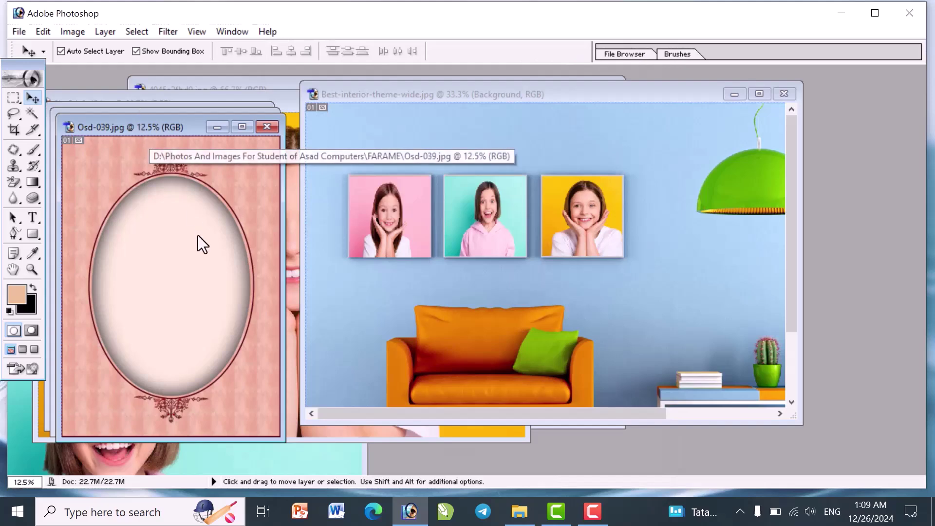
Step: Close Best-interior-theme-wide.jpg and the children's portrait images without saving changes
{"action": "left_click", "coordinate": [786, 94]}
{"action": "left_click", "coordinate": [784, 94]}
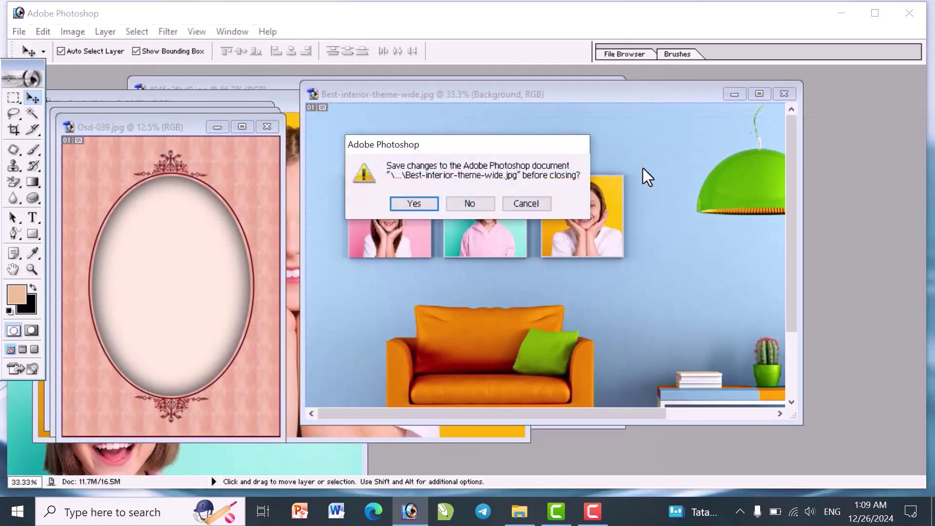
{"action": "left_click", "coordinate": [479, 204]}
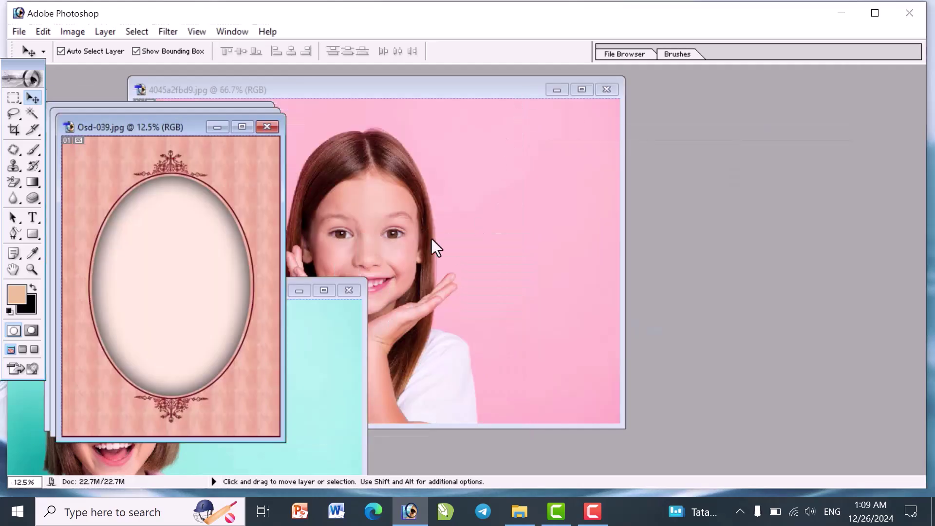
{"action": "key", "text": "ctrl+w"}
{"action": "left_click", "coordinate": [465, 208]}
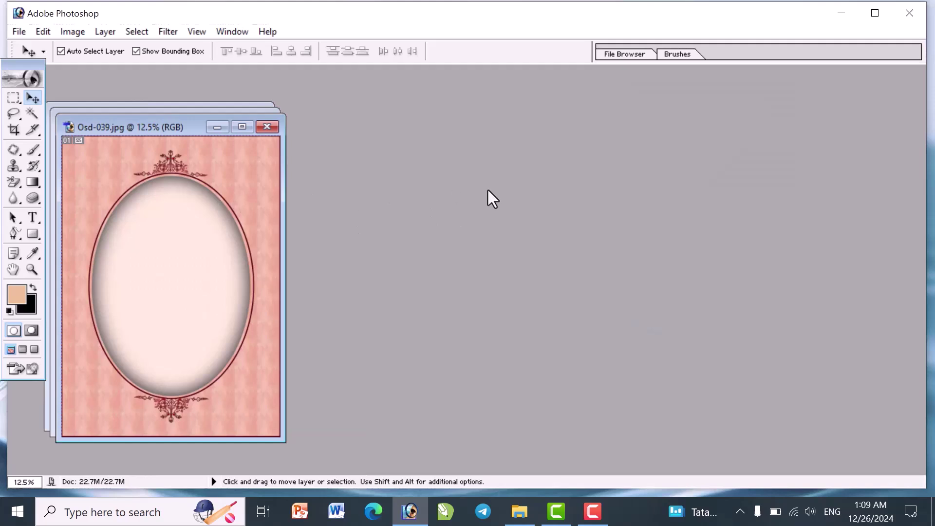
Step: Open the photos 8ae262d270.jpg, 6cf86d5974.jpg and 6488ce6ab6.jpg together from the parent folder of FARAME
{"action": "double_click", "coordinate": [545, 183]}
{"action": "left_click", "coordinate": [517, 61]}
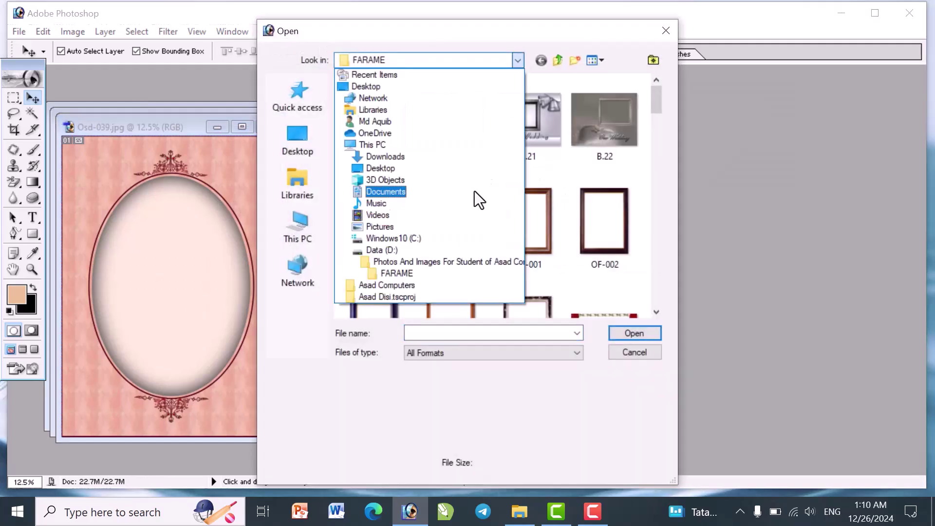
{"action": "left_click", "coordinate": [457, 262]}
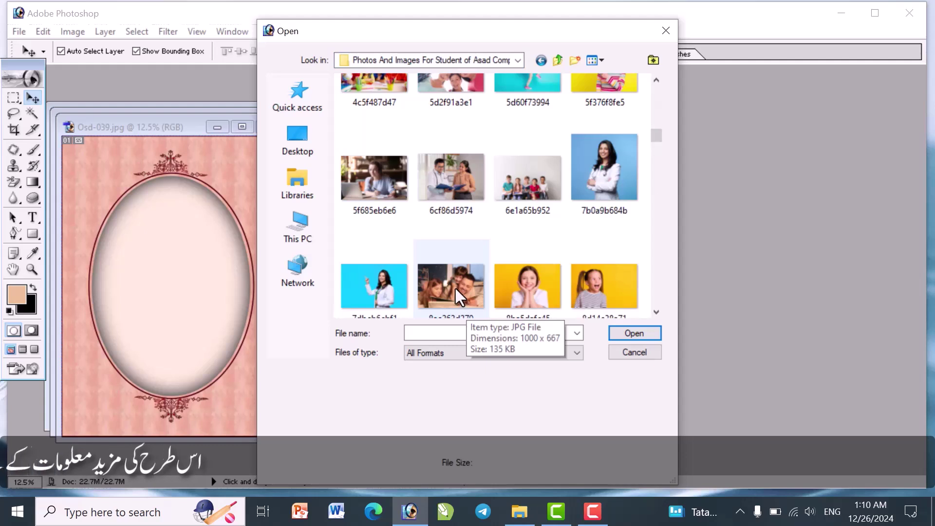
{"action": "left_click", "coordinate": [455, 288]}
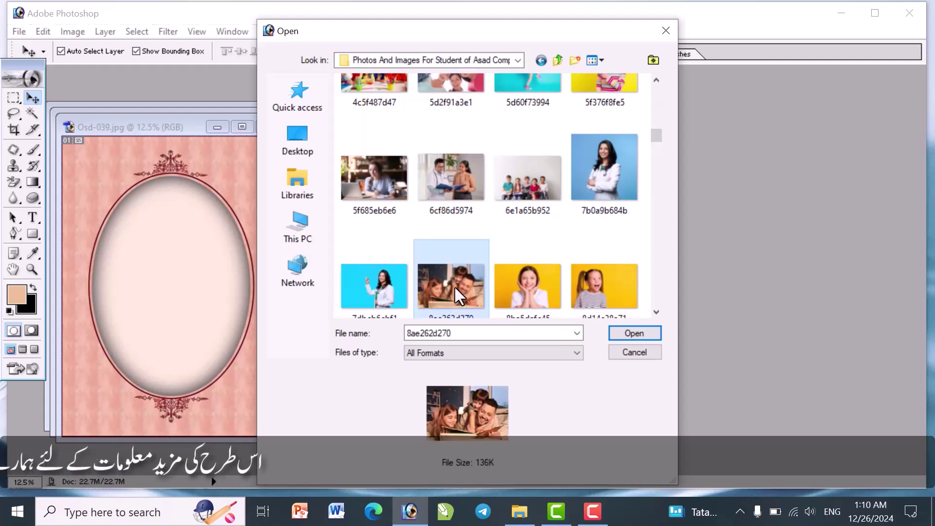
{"action": "left_click", "coordinate": [460, 177], "text": "ctrl"}
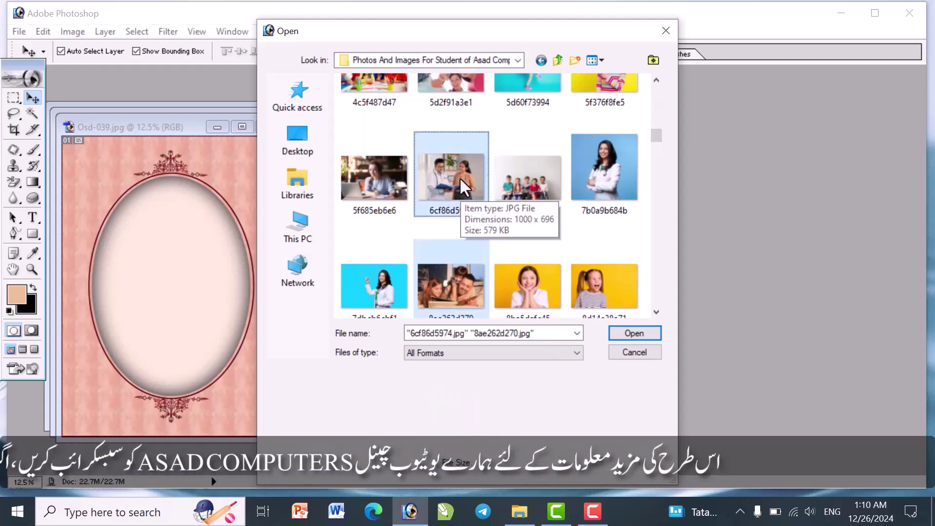
{"action": "scroll", "coordinate": [452, 178], "scroll_direction": "down", "scroll_amount": 3}
{"action": "scroll", "coordinate": [454, 188], "scroll_direction": "down", "scroll_amount": 8}
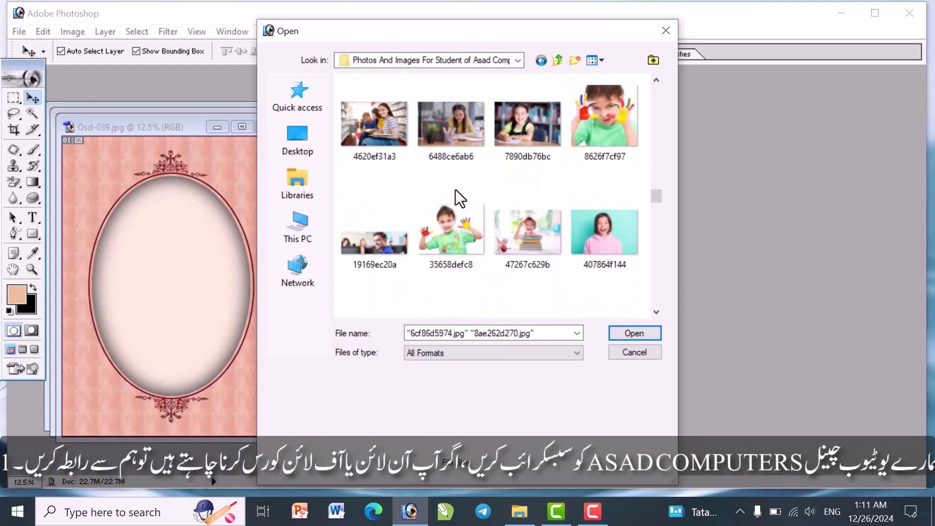
{"action": "left_click", "coordinate": [464, 145], "text": "ctrl"}
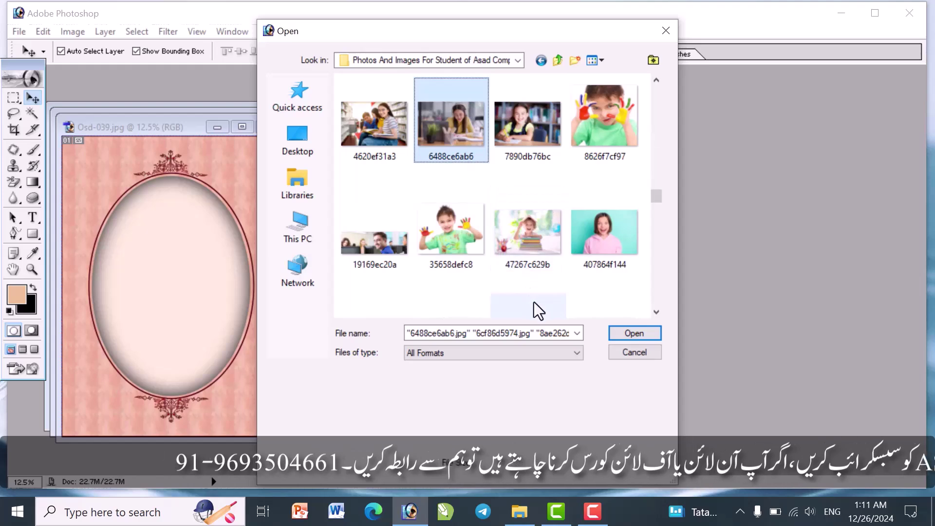
{"action": "left_click", "coordinate": [634, 334]}
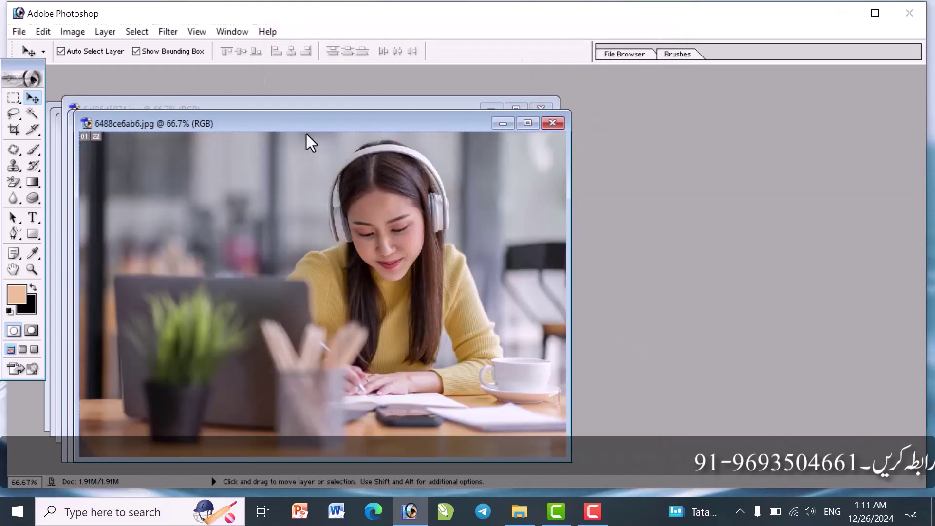
Step: Move the opened photo windows away from the frame images and maximize the Osd-039.jpg window
{"action": "left_click_drag", "start_coordinate": [502, 119], "coordinate": [852, 115]}
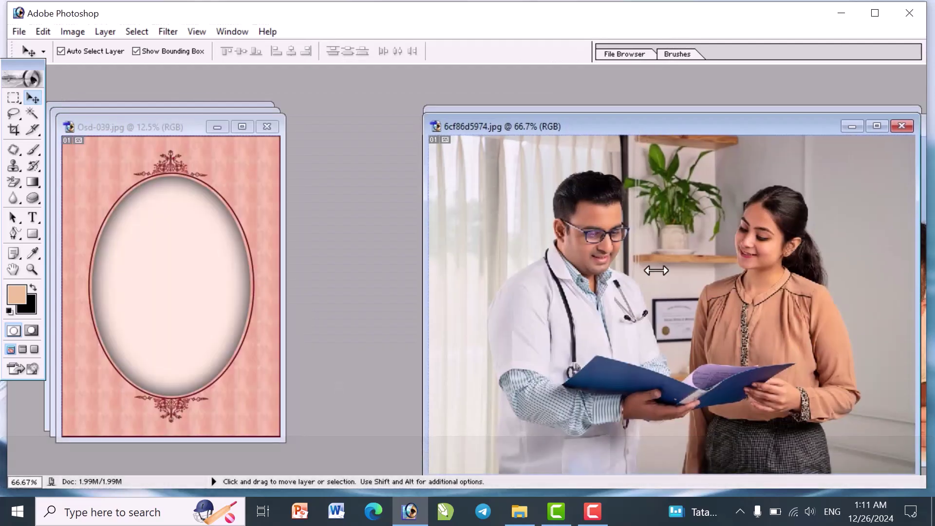
{"action": "left_click", "coordinate": [147, 128]}
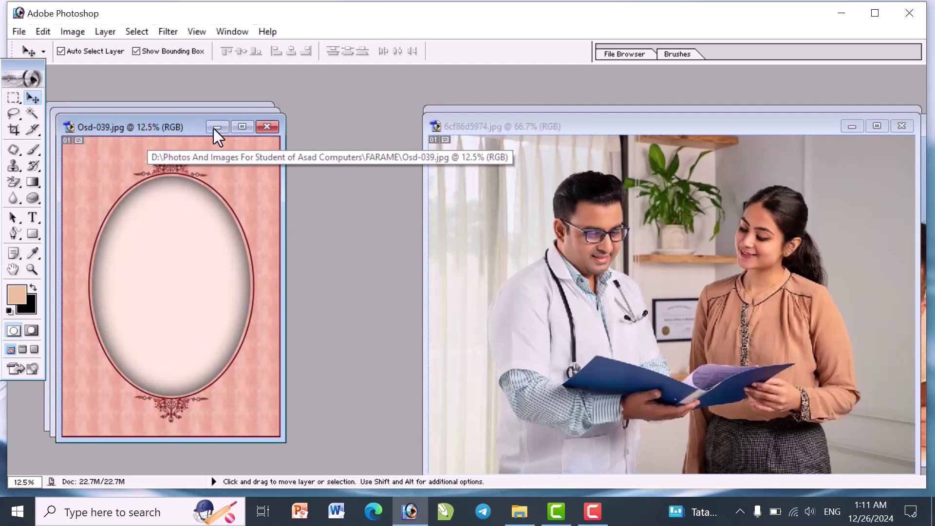
{"action": "left_click", "coordinate": [242, 128]}
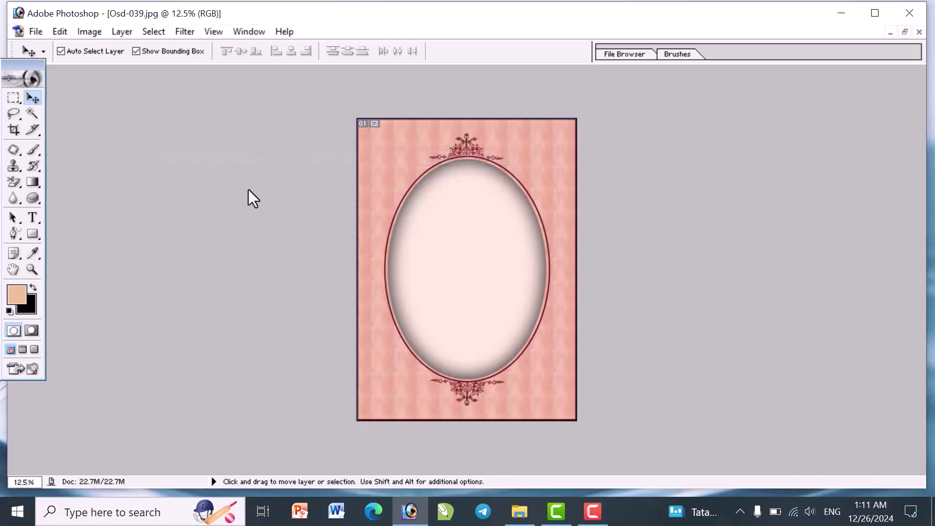
Step: Draw a rough elliptical selection inside the oval opening of the pink frame with the Elliptical Marquee tool
{"action": "left_click", "coordinate": [19, 102]}
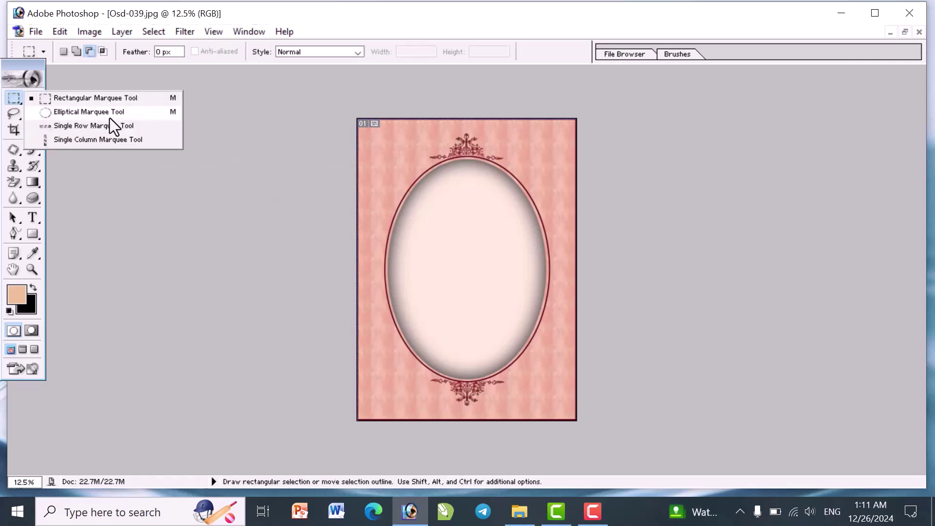
{"action": "left_click", "coordinate": [100, 114]}
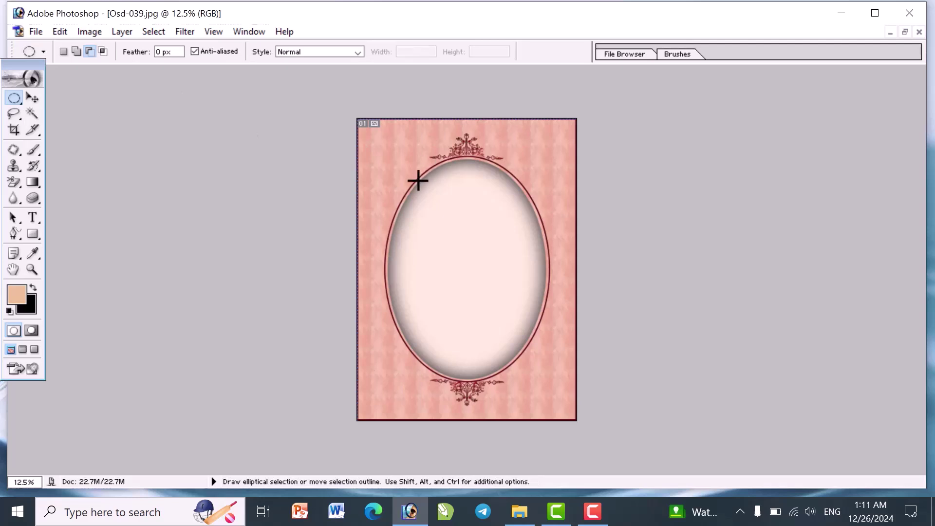
{"action": "left_click_drag", "start_coordinate": [533, 330], "coordinate": [540, 360]}
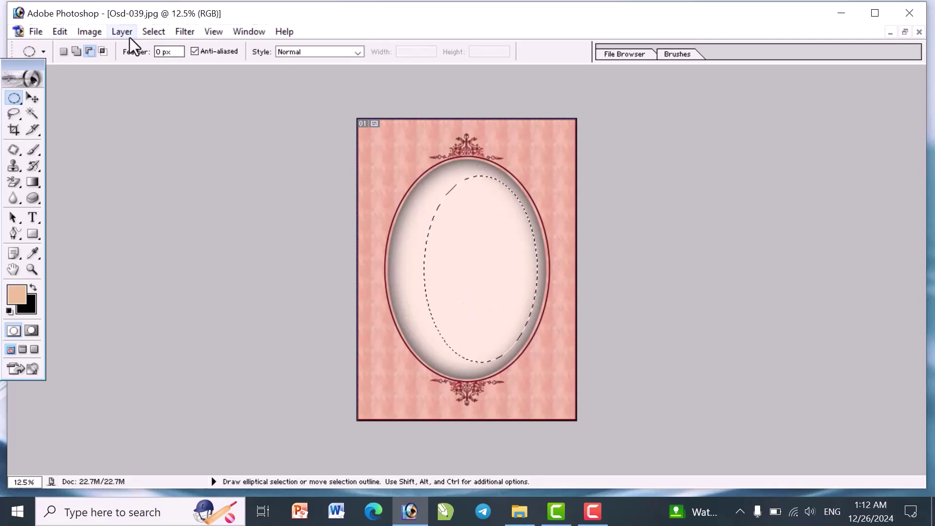
Step: Transform the selection to about 137% width and 116% height to fit the frame's oval opening, and apply it
{"action": "left_click", "coordinate": [156, 32]}
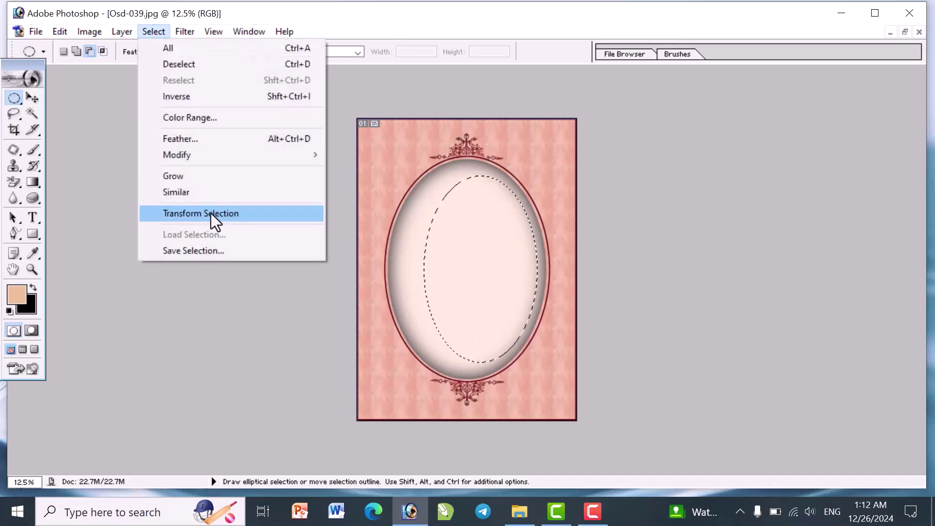
{"action": "left_click", "coordinate": [236, 213]}
{"action": "left_click_drag", "start_coordinate": [428, 273], "coordinate": [394, 290]}
{"action": "left_click_drag", "start_coordinate": [466, 364], "coordinate": [465, 377]}
{"action": "left_click_drag", "start_coordinate": [466, 175], "coordinate": [465, 159]}
{"action": "left_click_drag", "start_coordinate": [538, 269], "coordinate": [544, 269]}
{"action": "left_click_drag", "start_coordinate": [392, 269], "coordinate": [389, 268]}
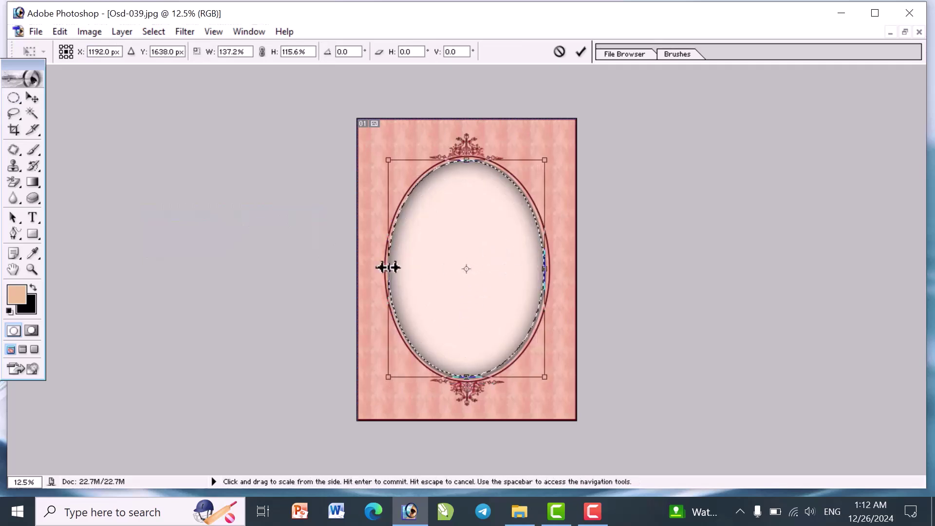
{"action": "left_click", "coordinate": [445, 253], "text": "ctrl"}
{"action": "left_click", "coordinate": [451, 320], "text": "ctrl"}
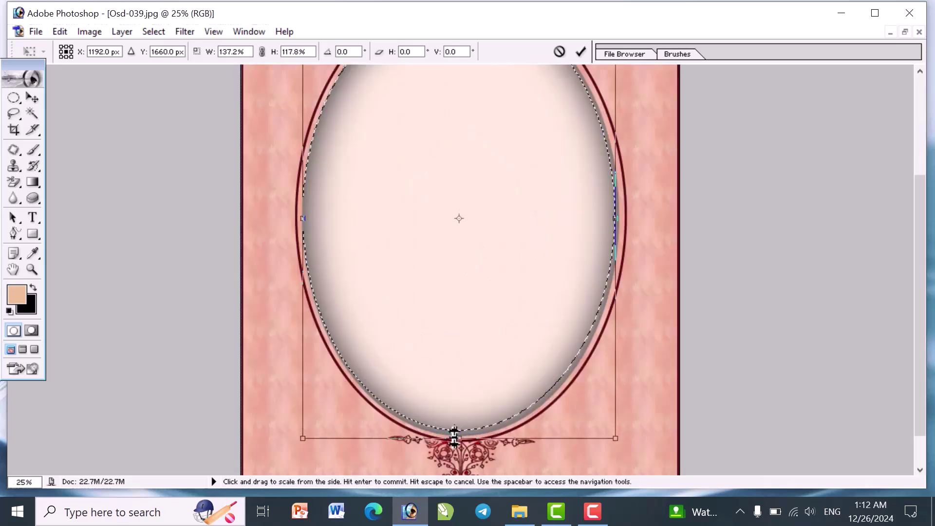
{"action": "left_click", "coordinate": [480, 262], "text": "ctrl+alt"}
{"action": "key", "text": "ctrl+z"}
{"action": "key", "text": "Return"}
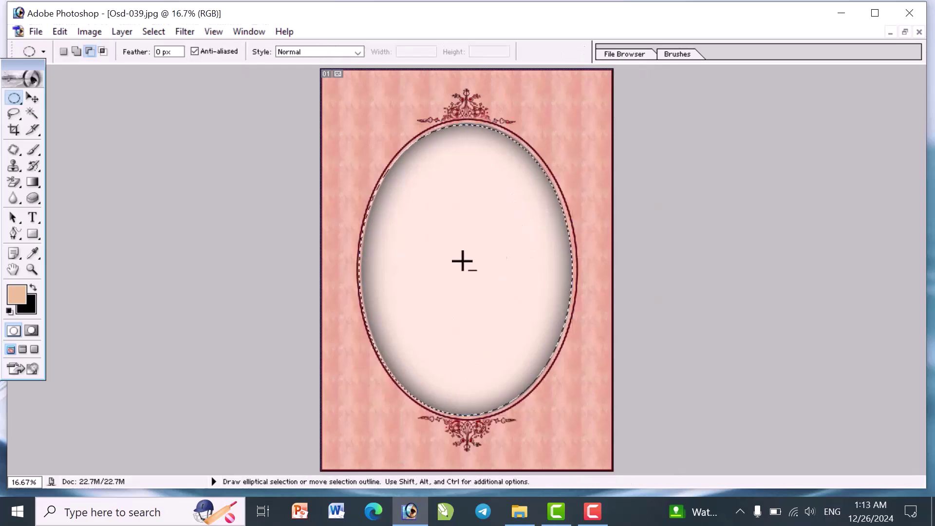
Step: Restore Osd-039.jpg to a floating window and activate the 6cf86d5974.jpg photo of the doctor and the woman
{"action": "left_click", "coordinate": [905, 32]}
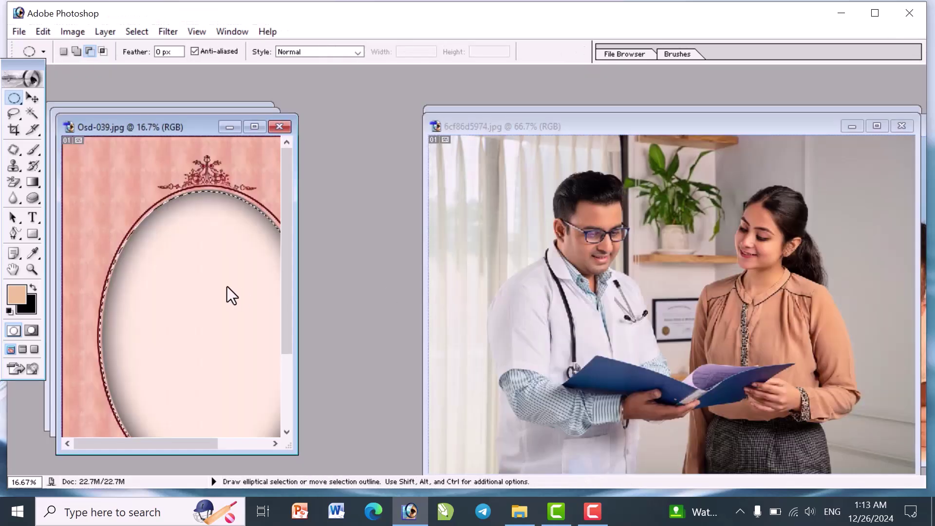
{"action": "left_click", "coordinate": [612, 299]}
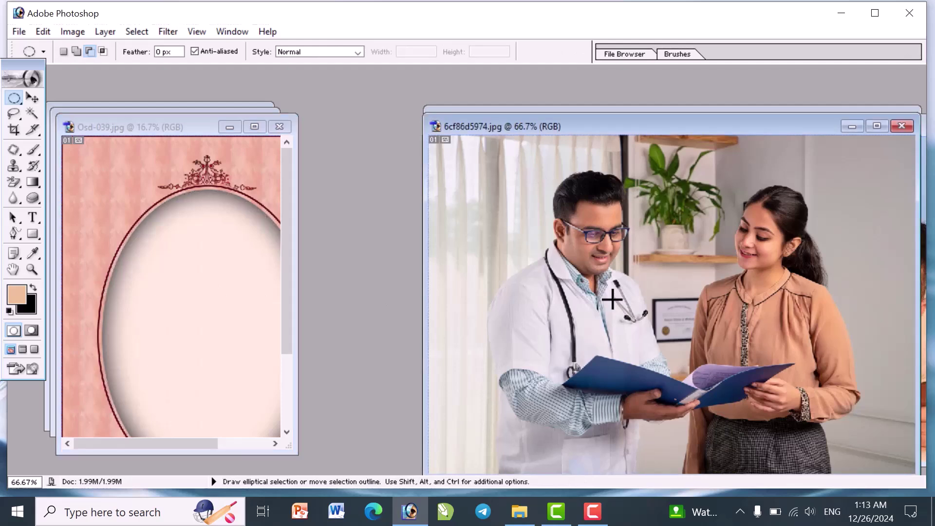
{"action": "key", "text": "ctrl"}
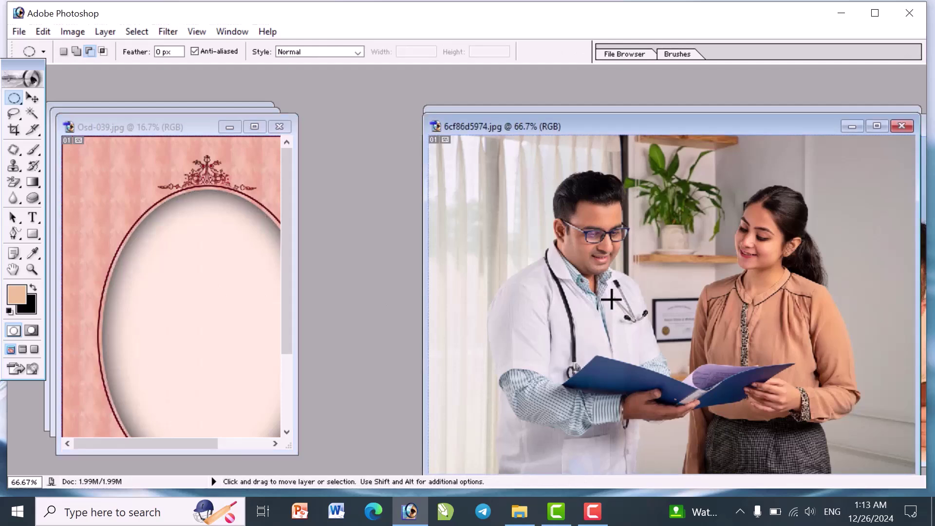
Step: Activate the Osd-039.jpg frame image with its oval selection and maximize its window
{"action": "left_click", "coordinate": [196, 268]}
{"action": "left_click", "coordinate": [254, 127]}
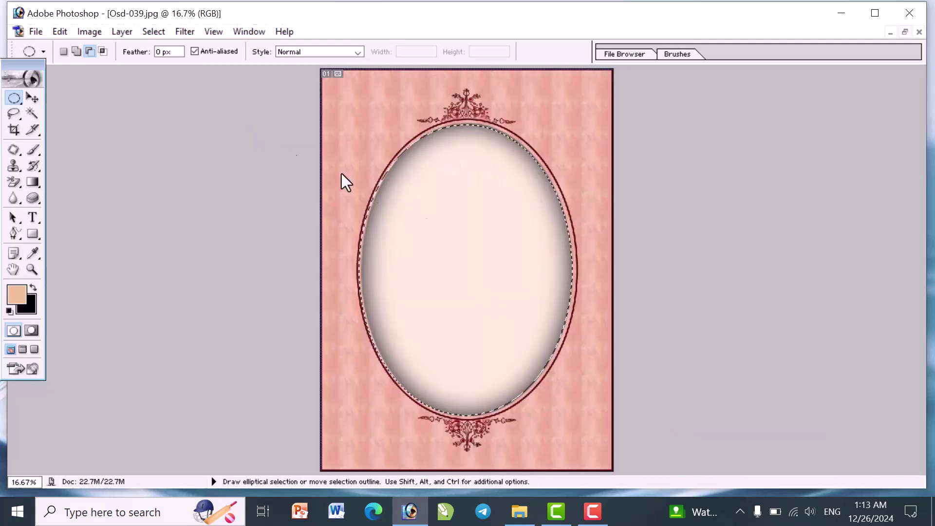
{"action": "key", "text": "ctrl"}
{"action": "key", "text": "ctrl+shift"}
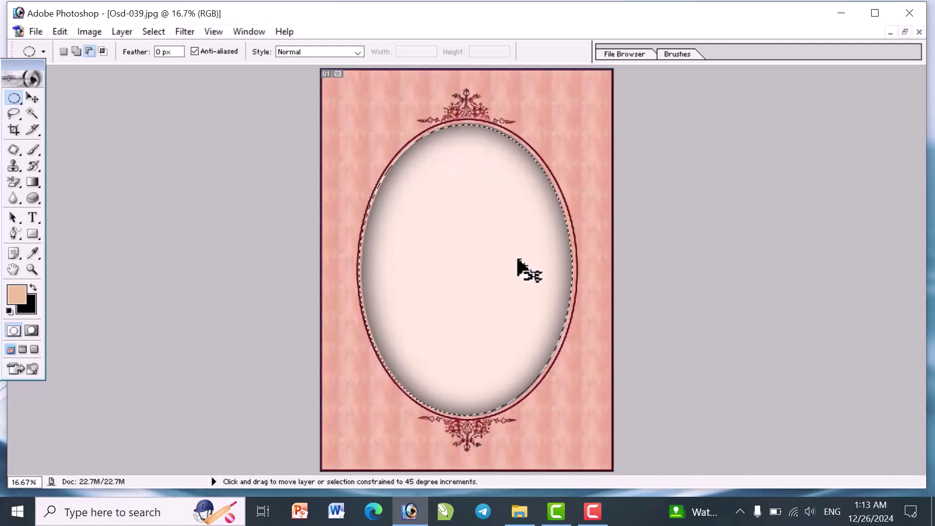
{"action": "key", "text": "alt"}
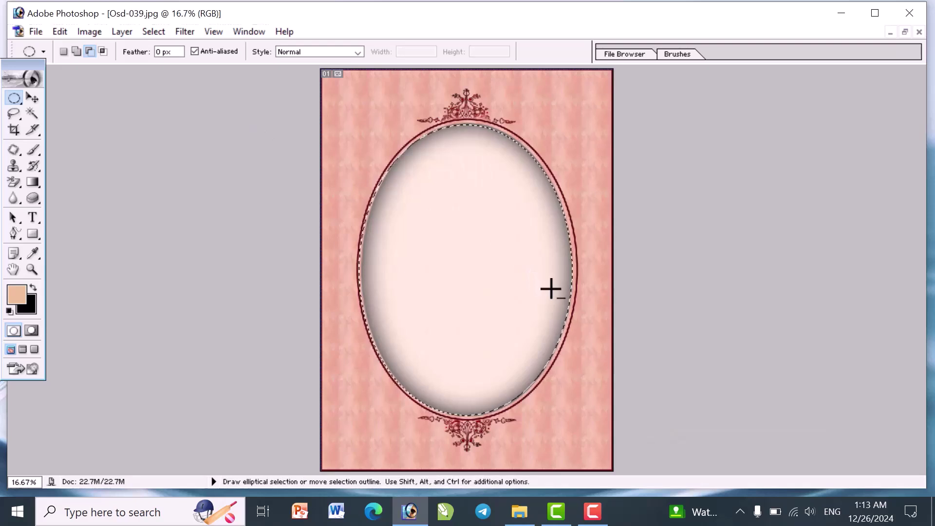
{"action": "key", "text": "ctrl"}
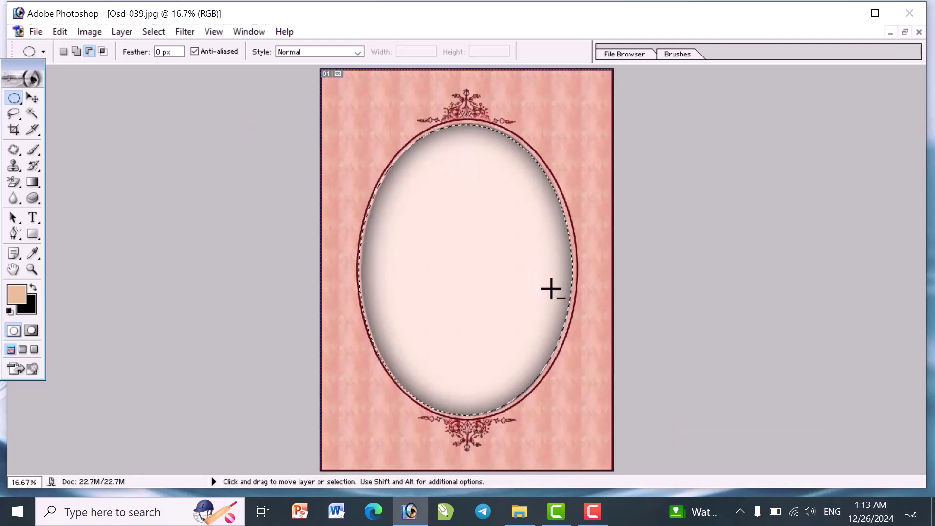
Step: Try pasting the copied photo onto the oval frame as an ordinary layer and enlarging it to about 232%
{"action": "key", "text": "ctrl+v"}
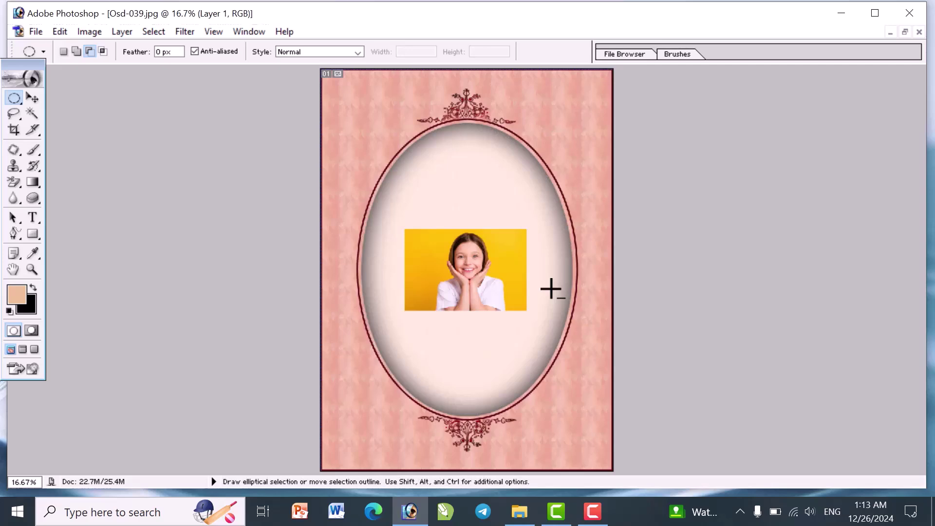
{"action": "key", "text": "ctrl+z"}
{"action": "key", "text": "v"}
{"action": "key", "text": "ctrl+v"}
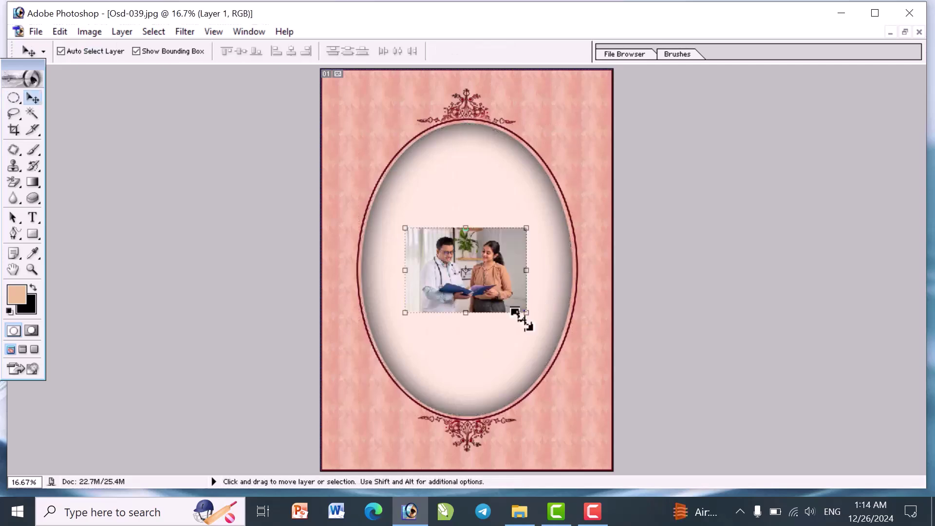
{"action": "left_click_drag", "start_coordinate": [527, 315], "coordinate": [562, 440]}
{"action": "left_click_drag", "start_coordinate": [551, 271], "coordinate": [389, 390]}
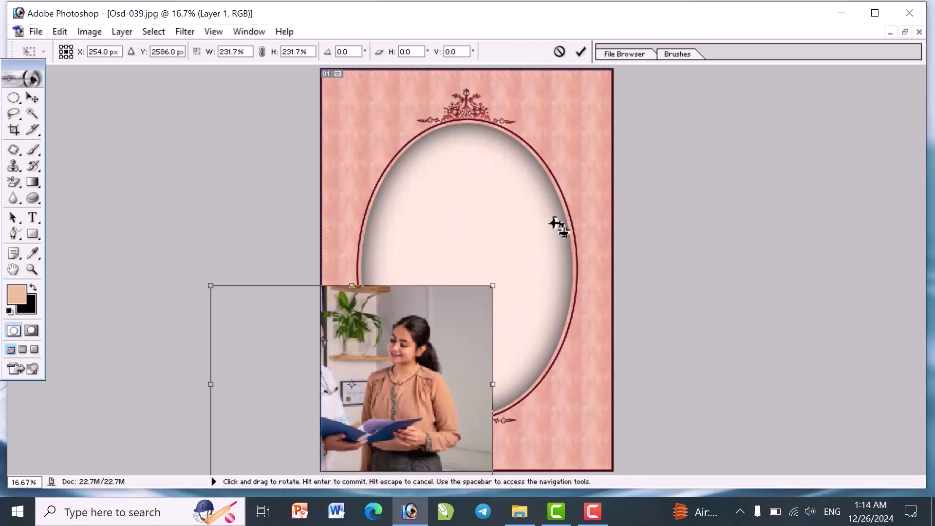
{"action": "left_click", "coordinate": [581, 52]}
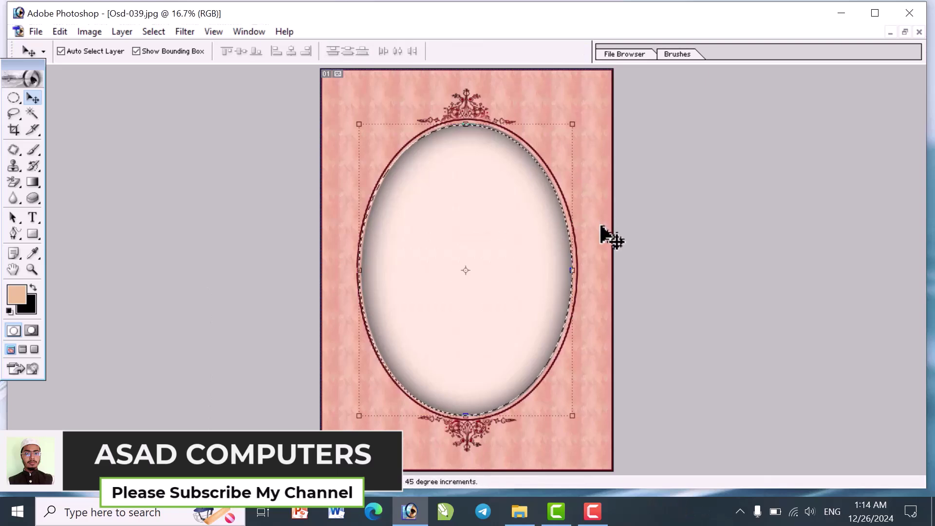
Step: Paste the photo into the oval selection, scale it to about 369% width and 381% height, and position the woman inside the opening
{"action": "key", "text": "ctrl+shift+v"}
{"action": "left_click_drag", "start_coordinate": [526, 313], "coordinate": [684, 422]}
{"action": "left_click_drag", "start_coordinate": [494, 347], "coordinate": [412, 334]}
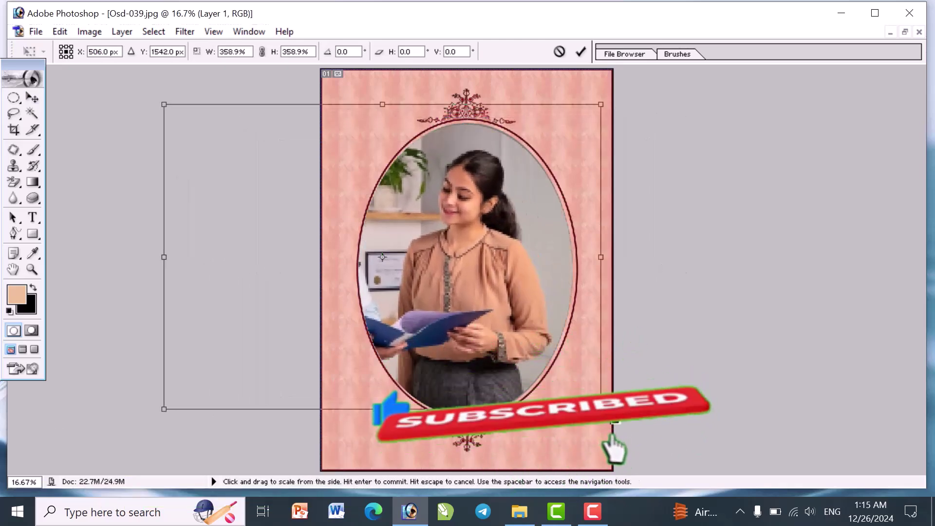
{"action": "left_click_drag", "start_coordinate": [601, 409], "coordinate": [614, 429]}
{"action": "left_click_drag", "start_coordinate": [502, 378], "coordinate": [484, 376]}
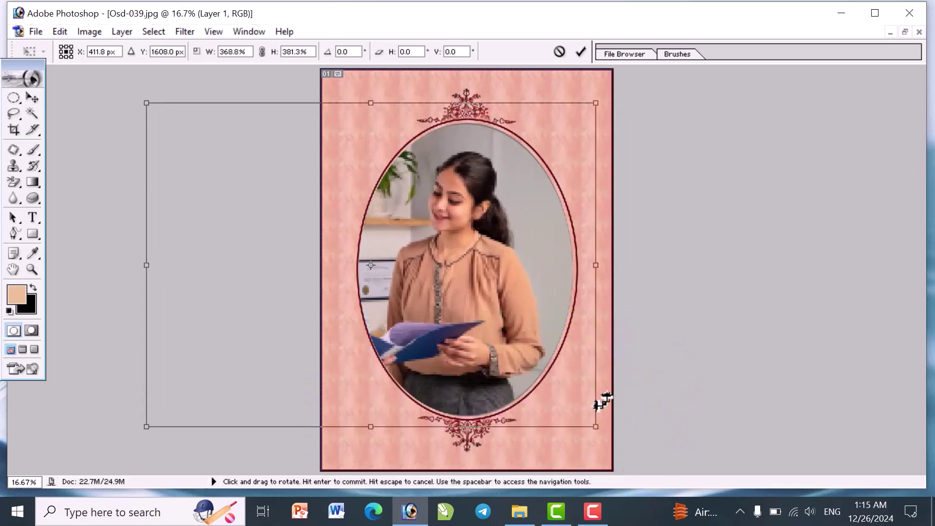
{"action": "key", "text": "Return"}
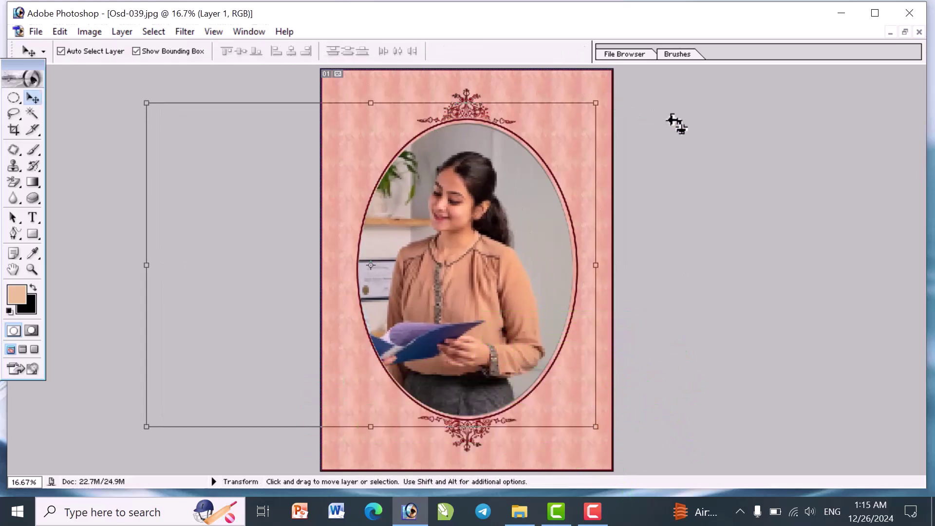
Step: Merge the pasted photo layer down into the frame's background and try to move the merged image
{"action": "left_click", "coordinate": [481, 276]}
{"action": "left_click", "coordinate": [492, 246]}
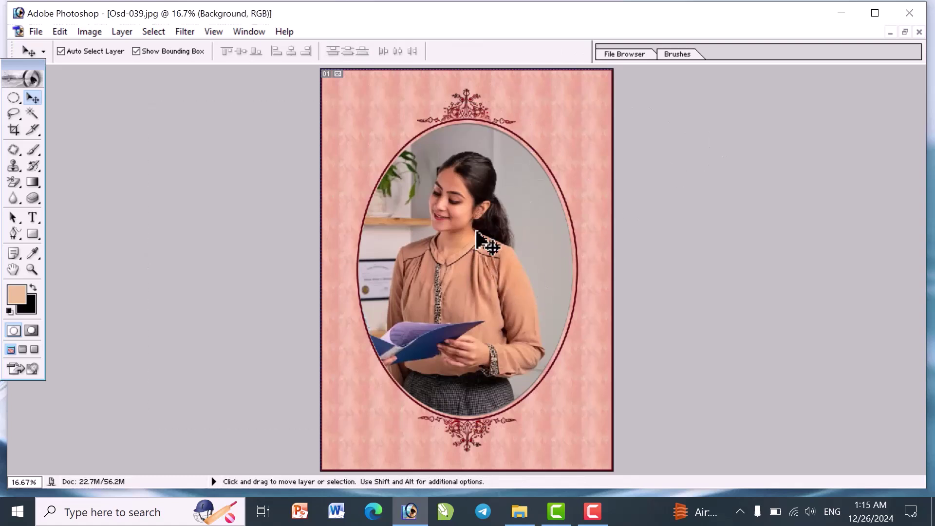
{"action": "left_click", "coordinate": [510, 244]}
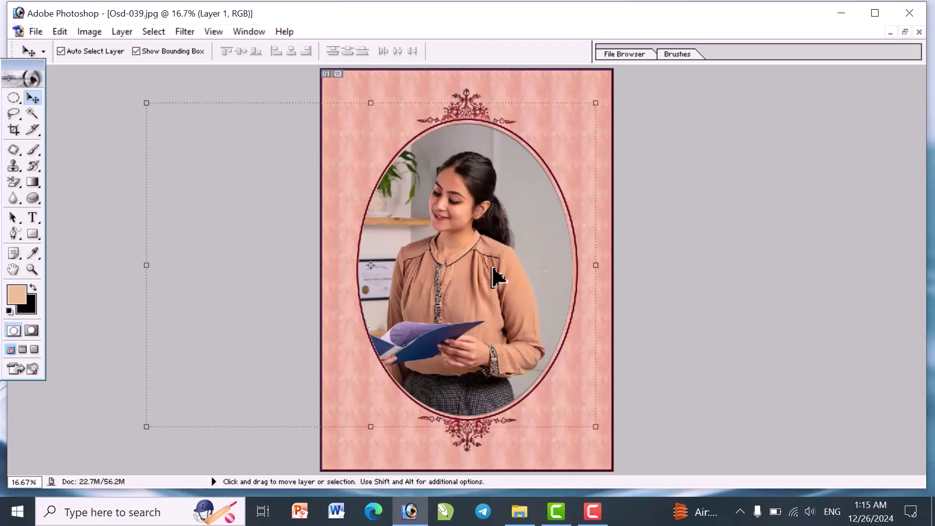
{"action": "key", "text": "ctrl+e"}
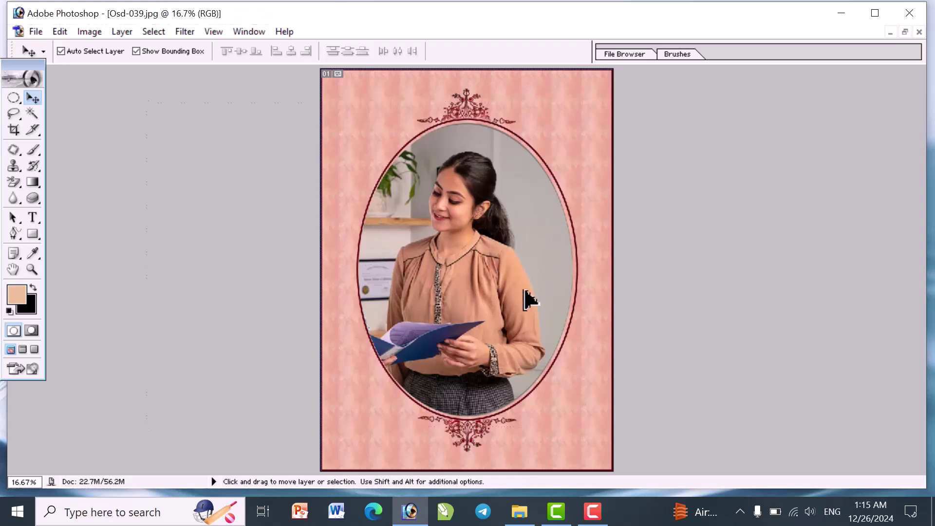
{"action": "left_click_drag", "start_coordinate": [488, 211], "coordinate": [496, 210]}
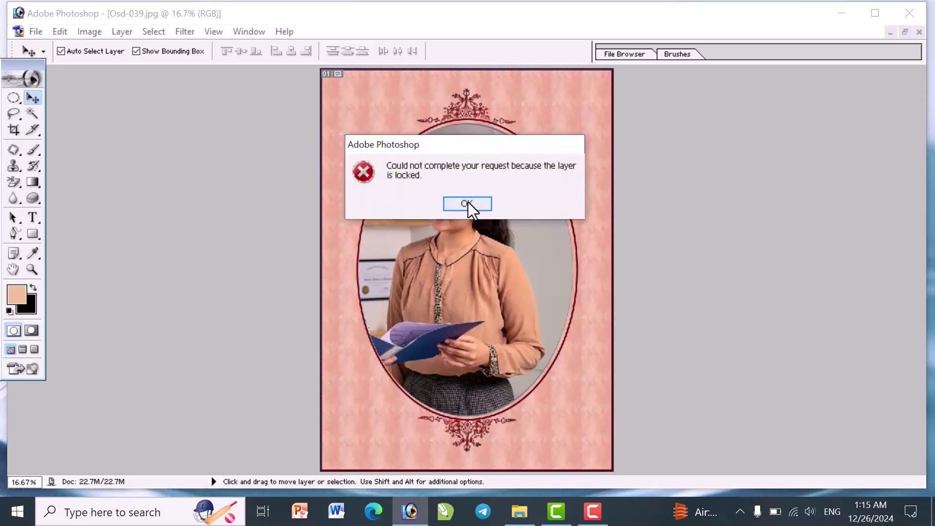
{"action": "left_click", "coordinate": [470, 203]}
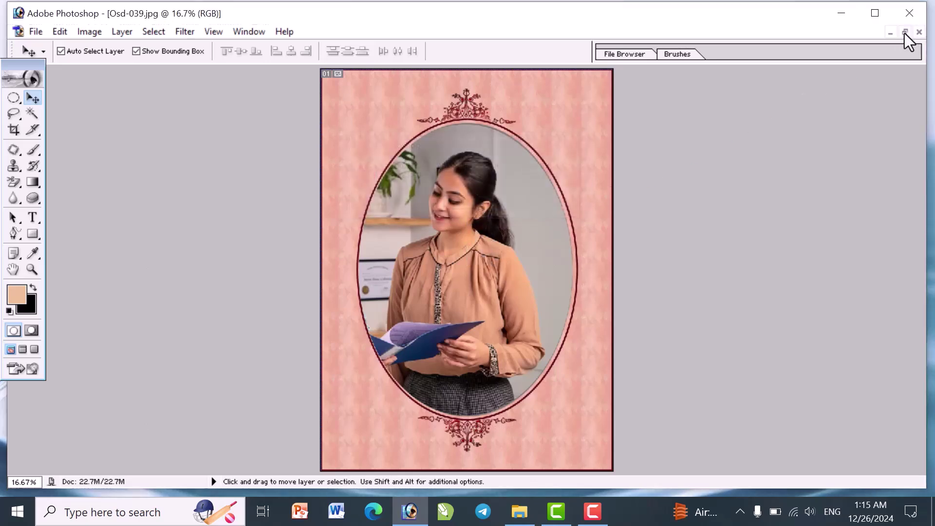
Step: Restore the frame window and close both 6cf86d5974.jpg and Osd-039.jpg without saving changes
{"action": "left_click", "coordinate": [906, 32]}
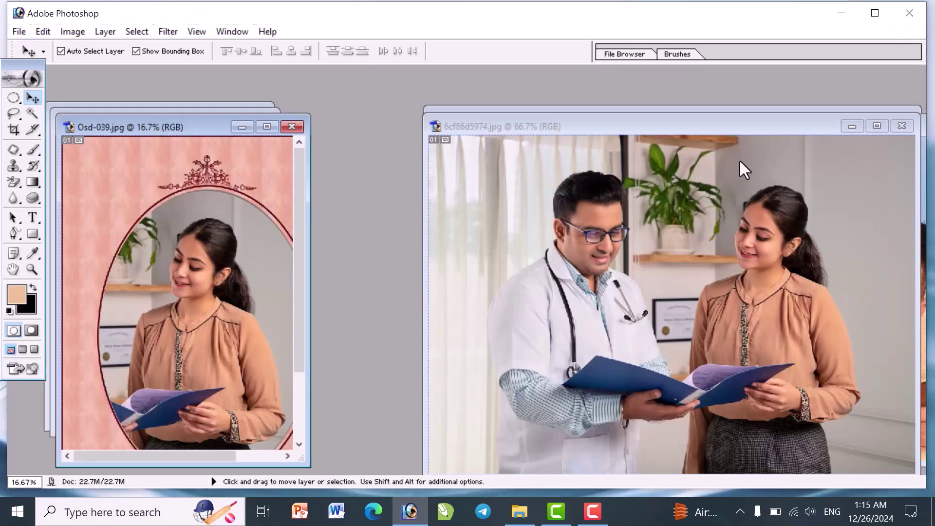
{"action": "left_click", "coordinate": [901, 126]}
{"action": "left_click", "coordinate": [291, 126]}
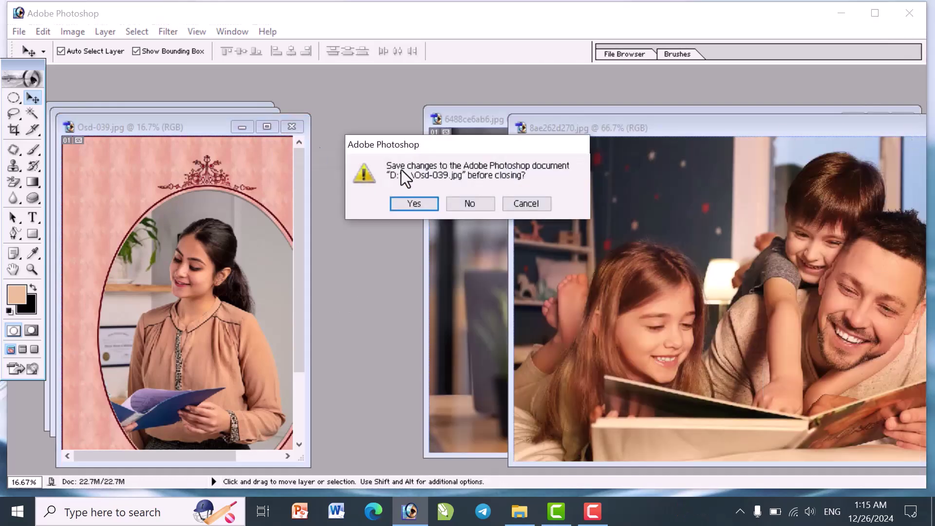
{"action": "left_click", "coordinate": [478, 203]}
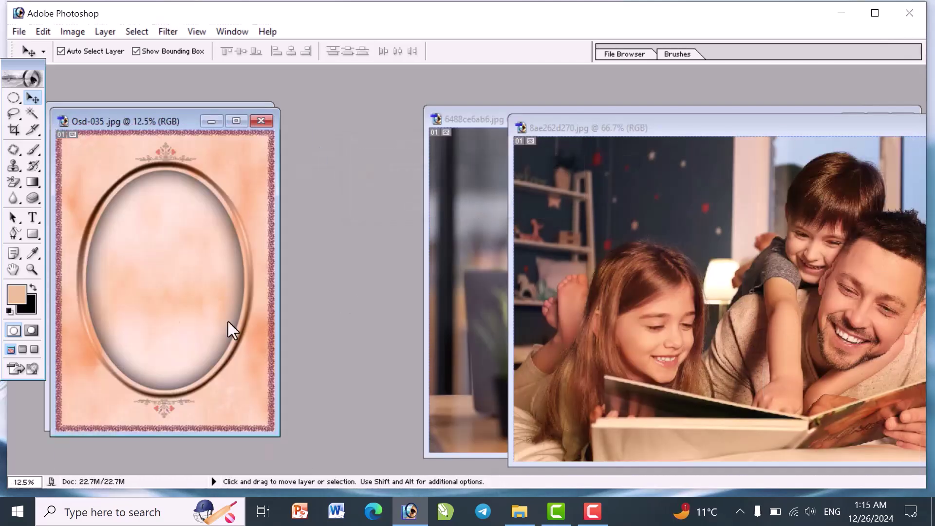
Step: Draw a rough elliptical selection inside the oval opening of the Osd-035 .jpg frame with the Elliptical Marquee tool
{"action": "left_click", "coordinate": [16, 100]}
{"action": "left_click", "coordinate": [85, 115]}
{"action": "left_click_drag", "start_coordinate": [140, 259], "coordinate": [169, 321]}
{"action": "left_click_drag", "start_coordinate": [217, 369], "coordinate": [116, 196]}
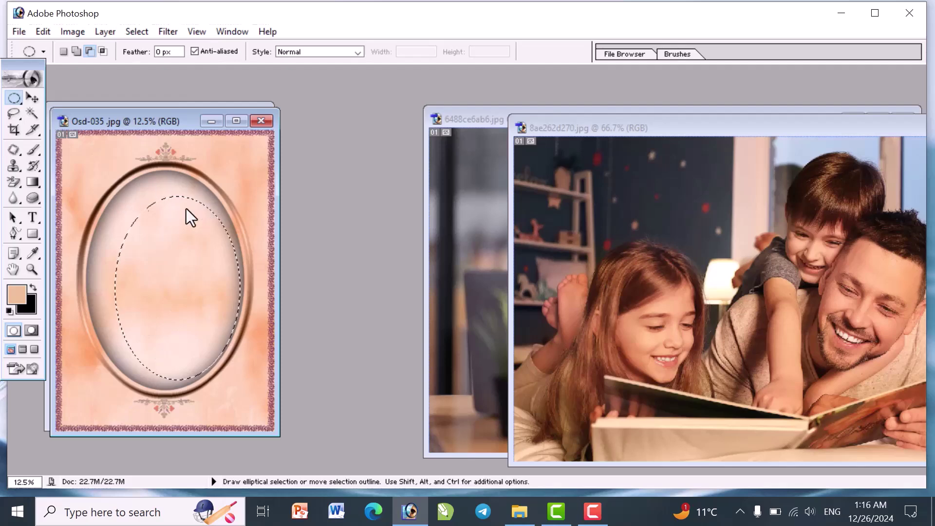
Step: Transform the selection to about 128% width and 119% height to fit the Osd-035 .jpg oval opening, and apply it
{"action": "left_click", "coordinate": [136, 32]}
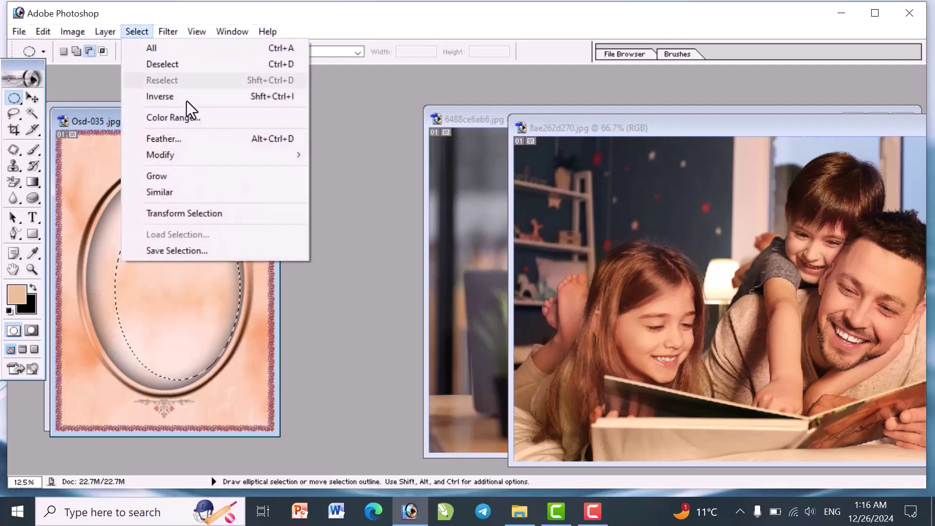
{"action": "left_click", "coordinate": [209, 213]}
{"action": "left_click_drag", "start_coordinate": [115, 292], "coordinate": [89, 289]}
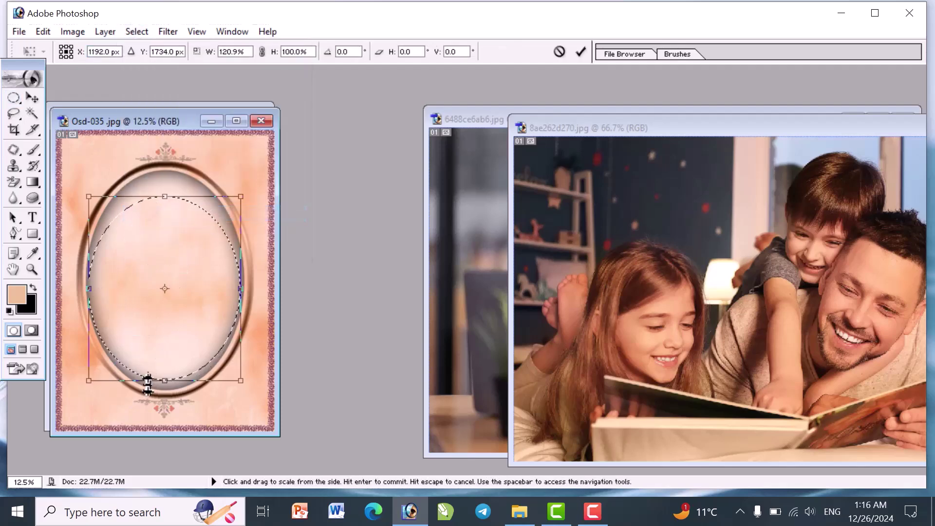
{"action": "left_click", "coordinate": [236, 121]}
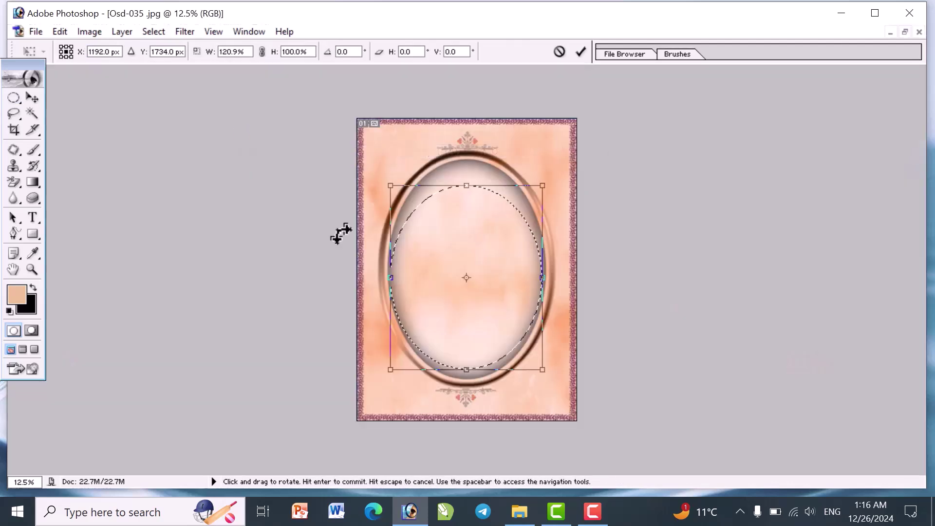
{"action": "left_click_drag", "start_coordinate": [471, 181], "coordinate": [470, 162]}
{"action": "left_click_drag", "start_coordinate": [390, 271], "coordinate": [384, 271]}
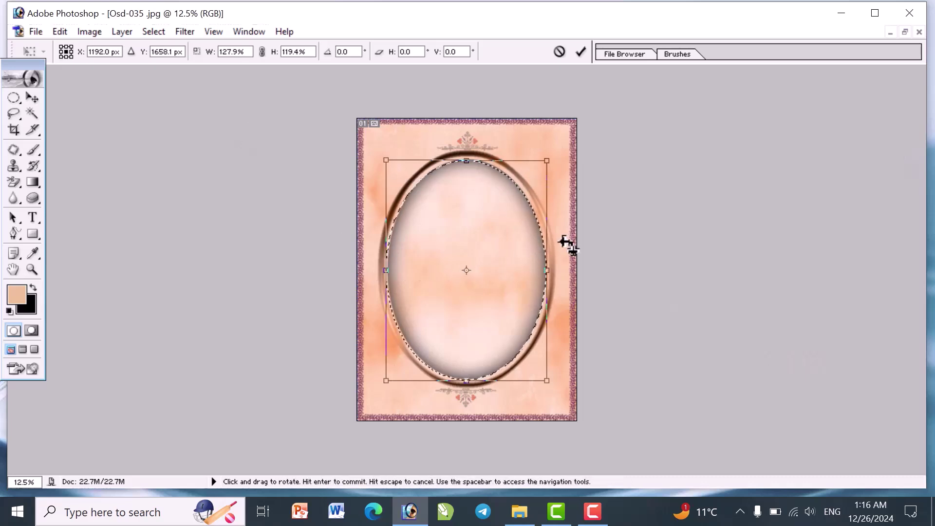
{"action": "left_click", "coordinate": [581, 51]}
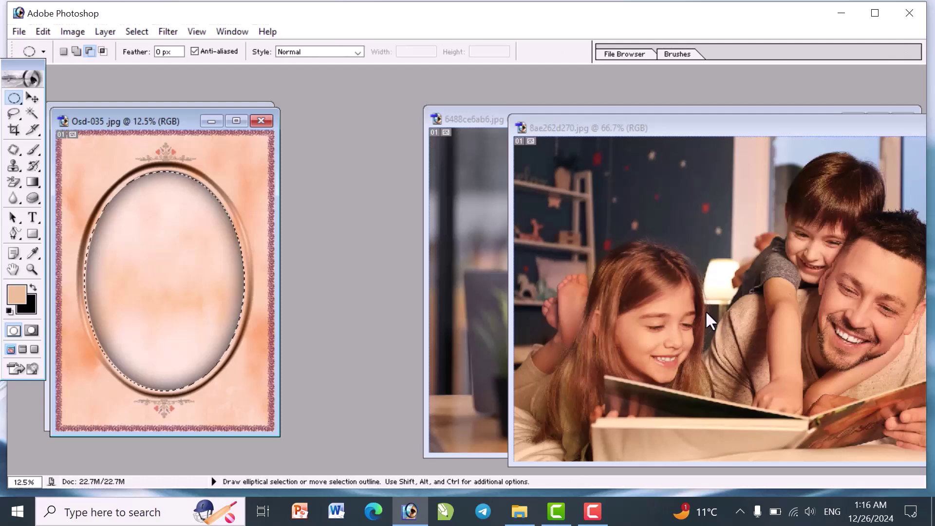
Step: Copy the entire 8ae262d270.jpg family photo and paste it into the oval selection of Osd-035 .jpg
{"action": "left_click", "coordinate": [704, 311]}
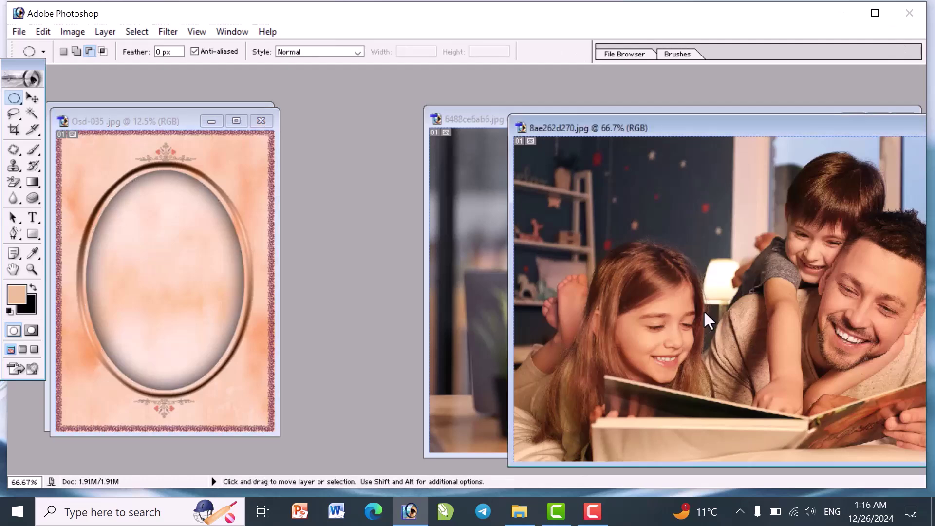
{"action": "key", "text": "ctrl+a"}
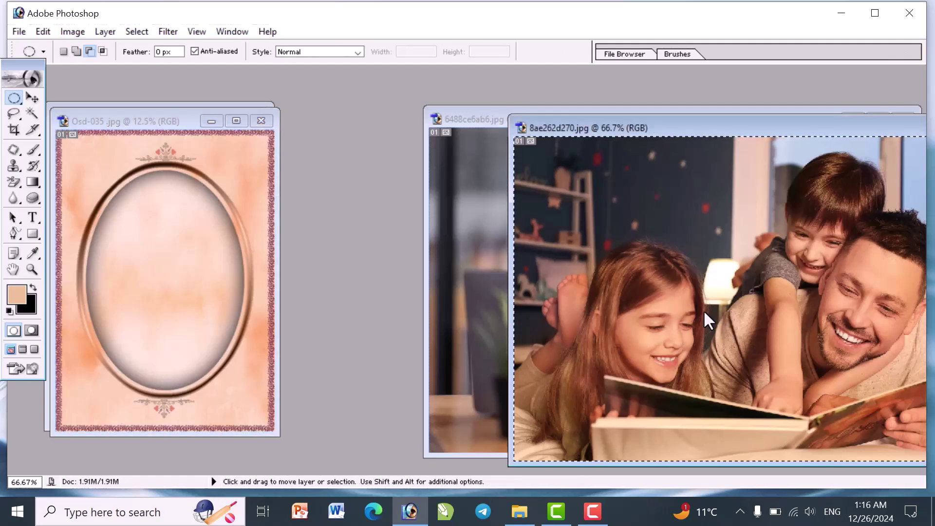
{"action": "left_click", "coordinate": [160, 230]}
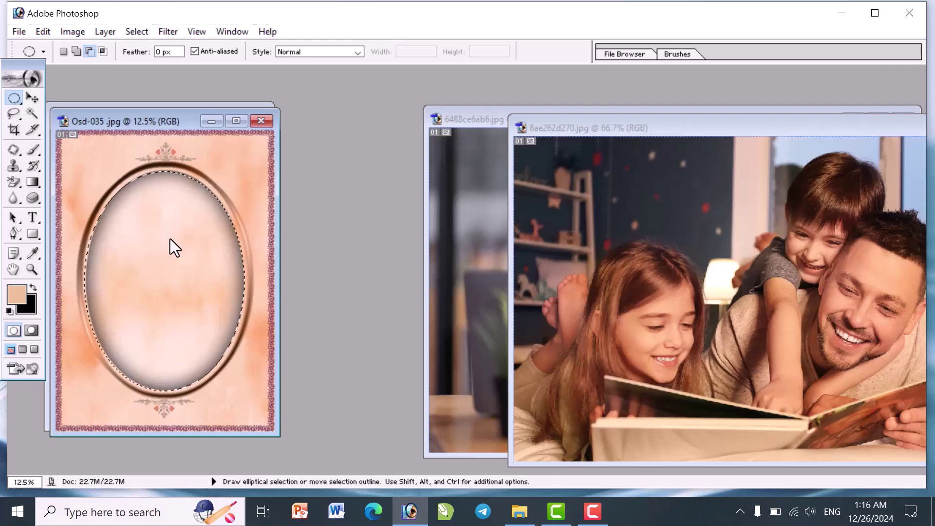
{"action": "key", "text": "ctrl+v"}
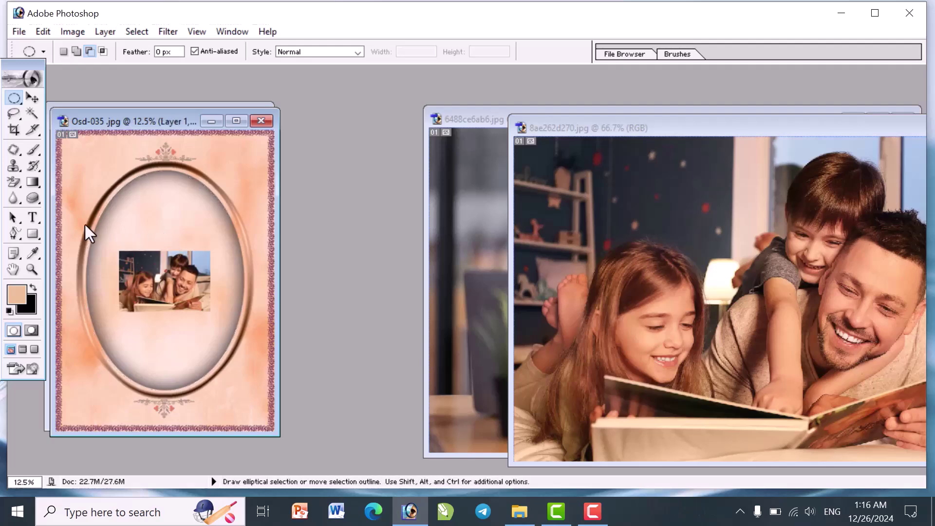
Step: Maximize Osd-035 .jpg, scale the pasted photo to about 405%, position the man and boy inside the oval, and apply
{"action": "key", "text": "v"}
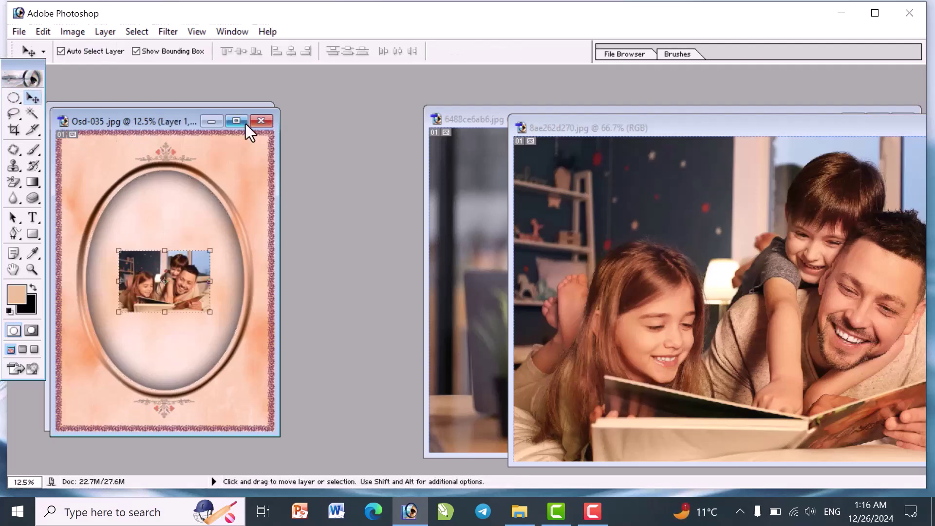
{"action": "left_click", "coordinate": [237, 122]}
{"action": "key", "text": "alt"}
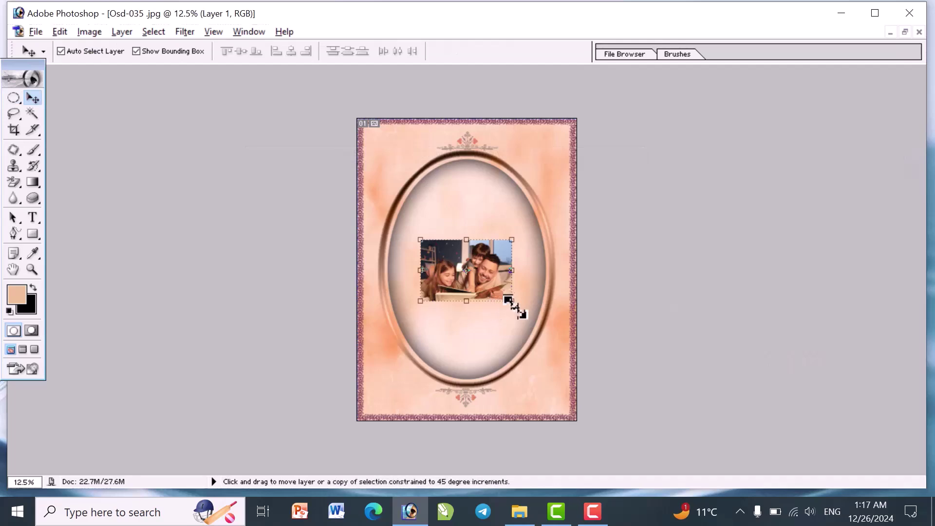
{"action": "left_click_drag", "start_coordinate": [516, 304], "coordinate": [439, 312]}
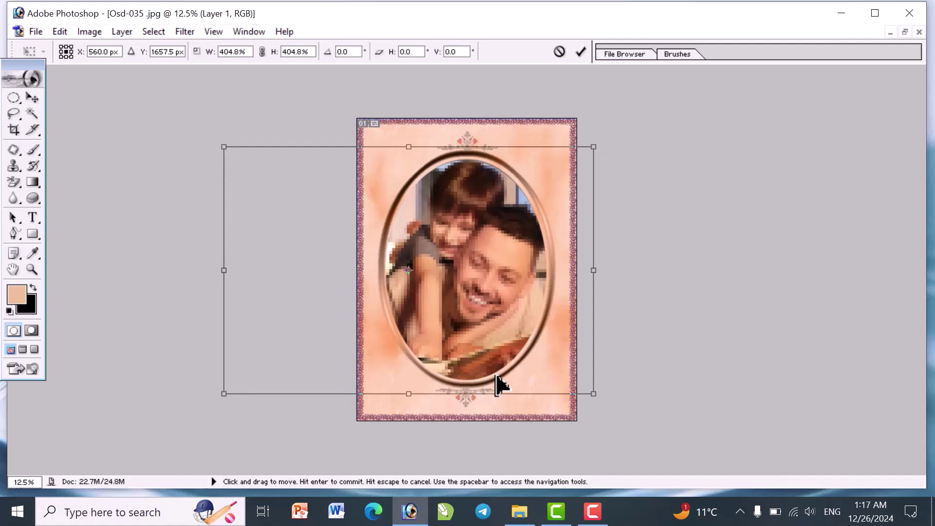
{"action": "left_click", "coordinate": [581, 52]}
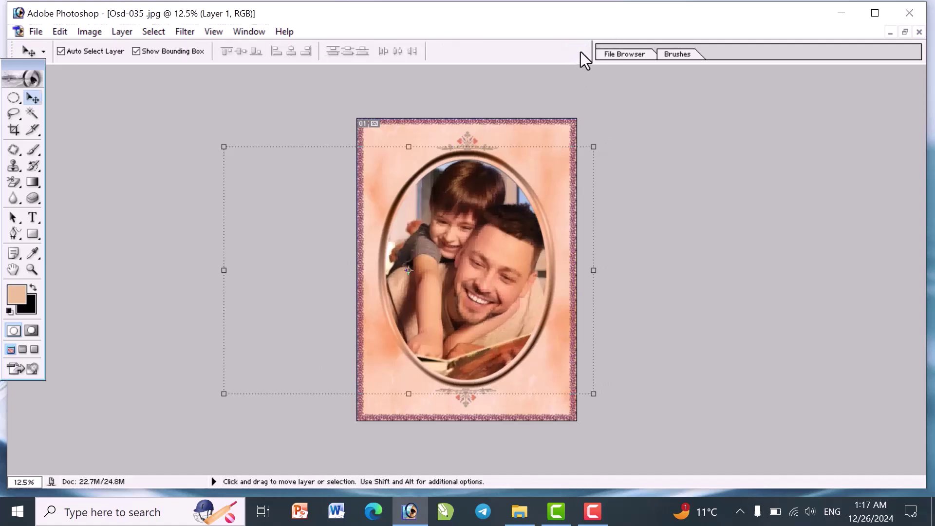
{"action": "key", "text": "ctrl+t"}
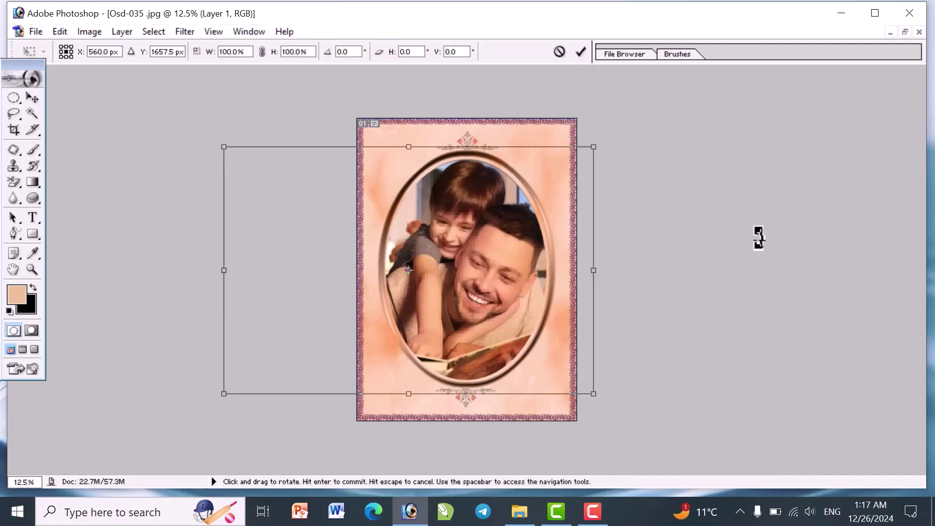
{"action": "key", "text": "Return"}
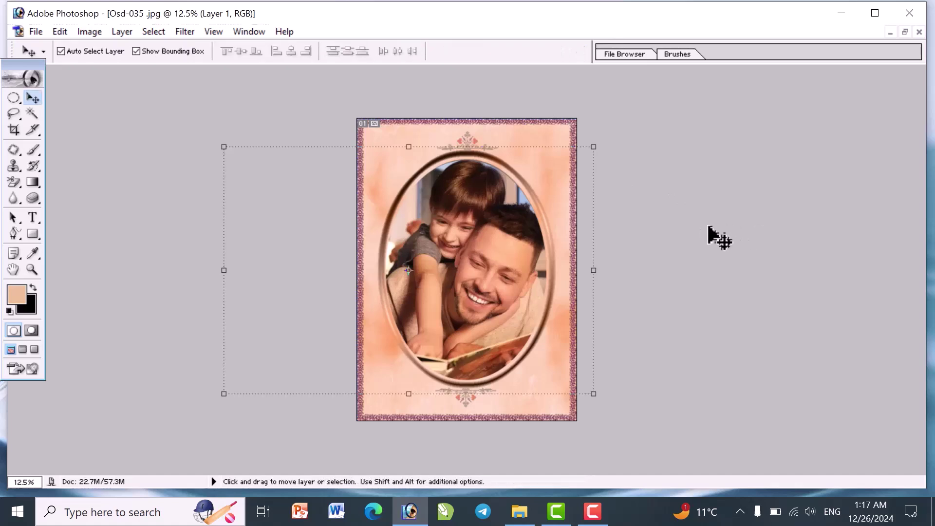
Step: Restore the Osd-035 .jpg document to a smaller window, move it lower, and bring the Osd-024.jpg frame to the front
{"action": "left_click", "coordinate": [543, 413]}
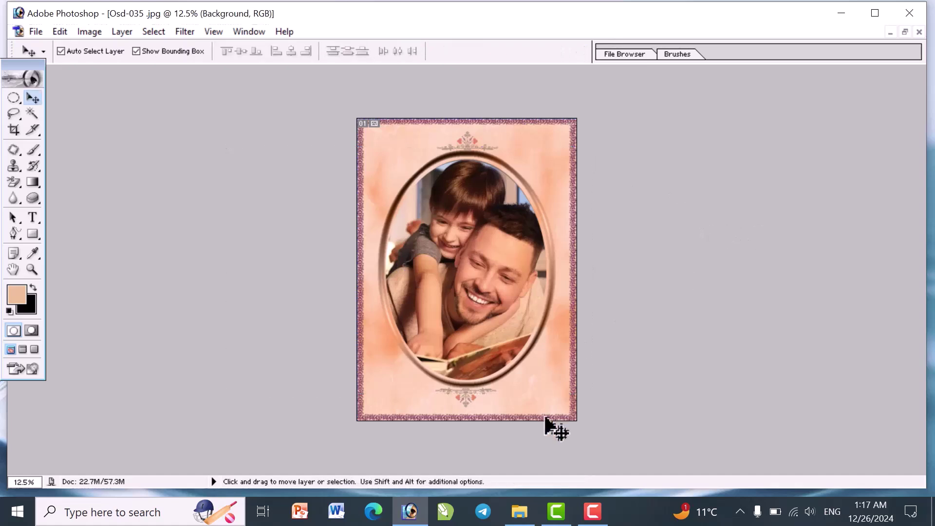
{"action": "left_click", "coordinate": [507, 198], "text": "ctrl"}
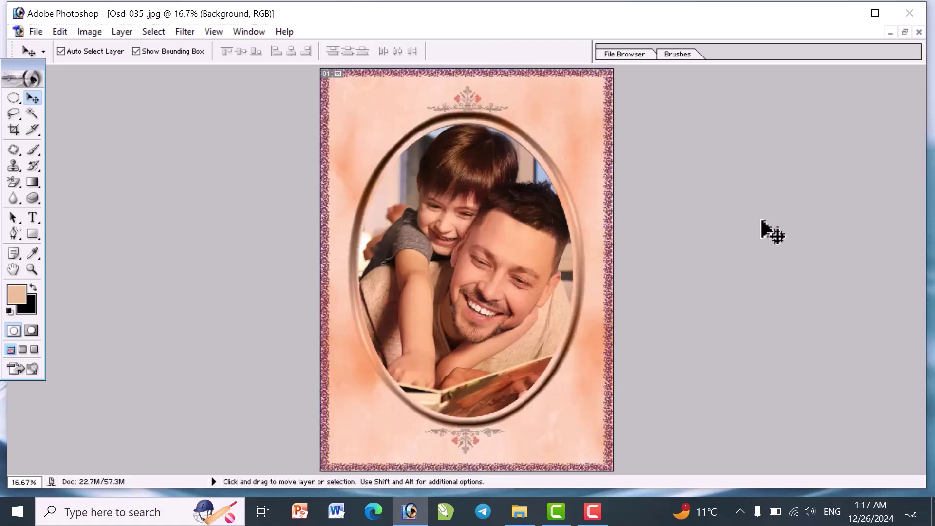
{"action": "left_click", "coordinate": [906, 32]}
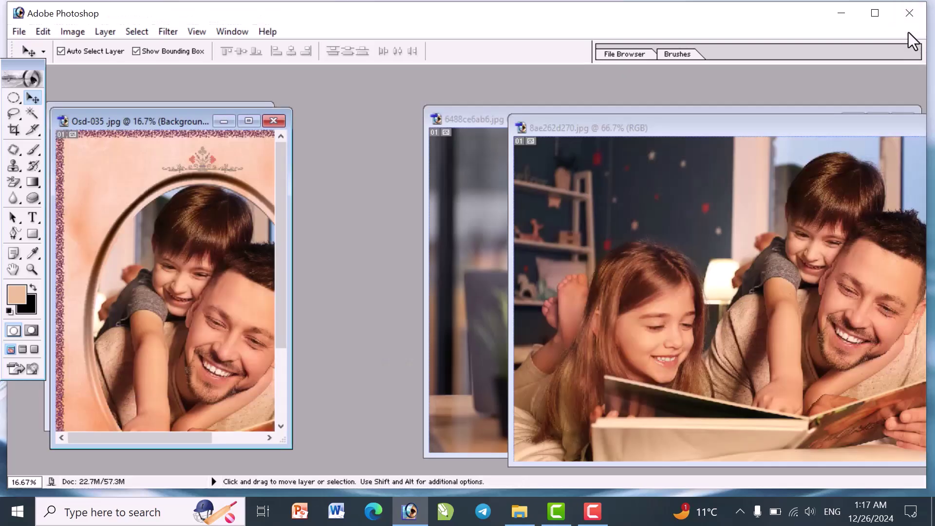
{"action": "left_click_drag", "start_coordinate": [157, 116], "coordinate": [181, 270]}
{"action": "left_click", "coordinate": [150, 109]}
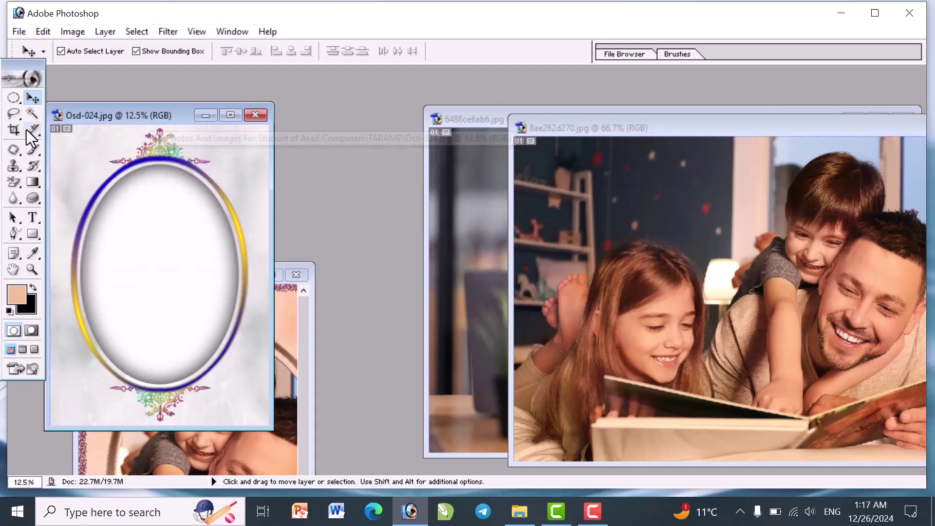
Step: Draw an elliptical selection inside the Osd-024.jpg oval opening and transform it to about 162% width and 114% height to fit
{"action": "left_click", "coordinate": [9, 100]}
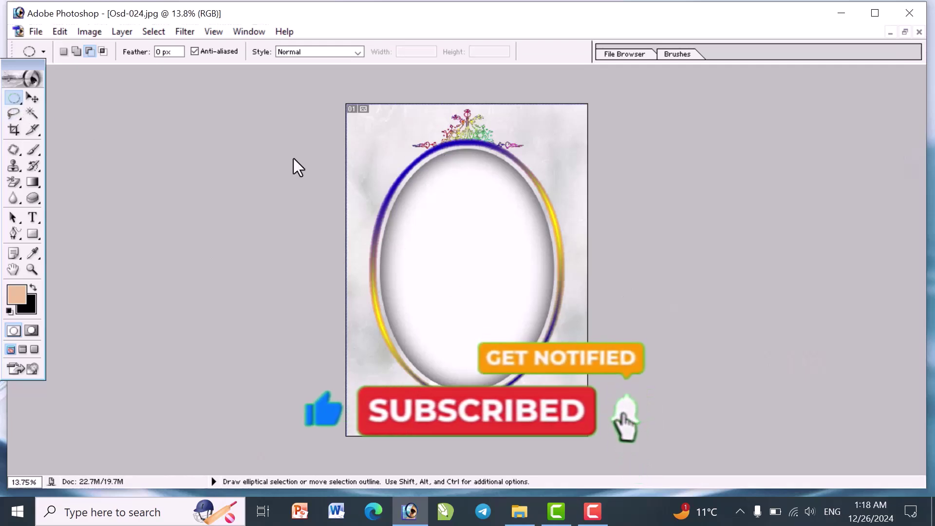
{"action": "left_click_drag", "start_coordinate": [413, 173], "coordinate": [529, 381]}
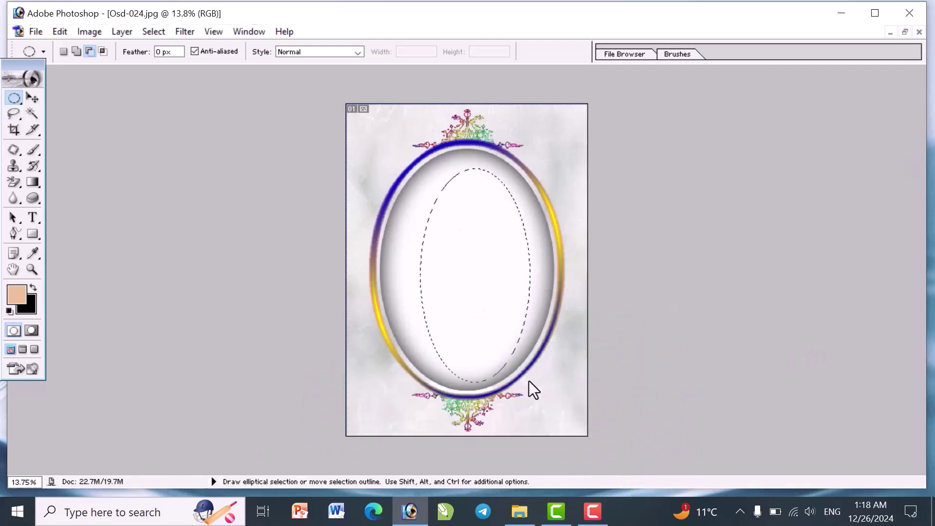
{"action": "left_click", "coordinate": [154, 31]}
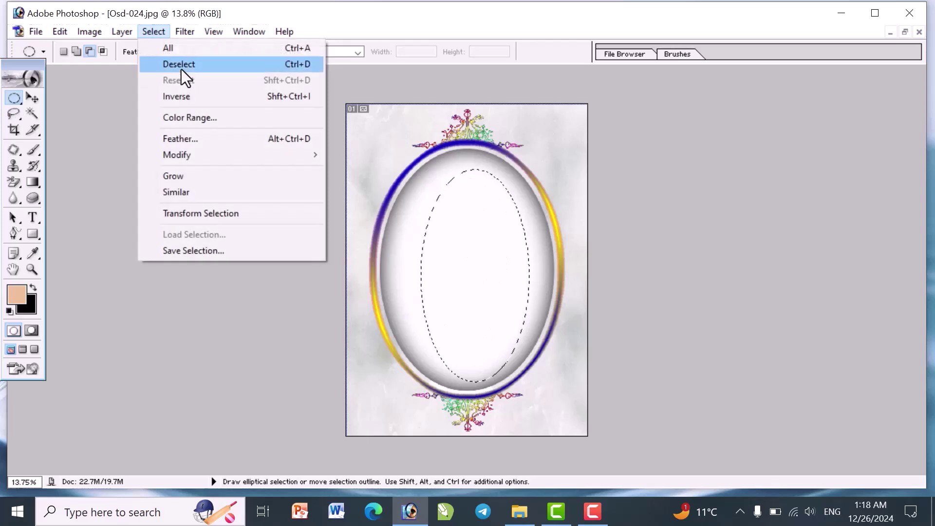
{"action": "left_click", "coordinate": [233, 210]}
{"action": "left_click_drag", "start_coordinate": [422, 283], "coordinate": [381, 289]}
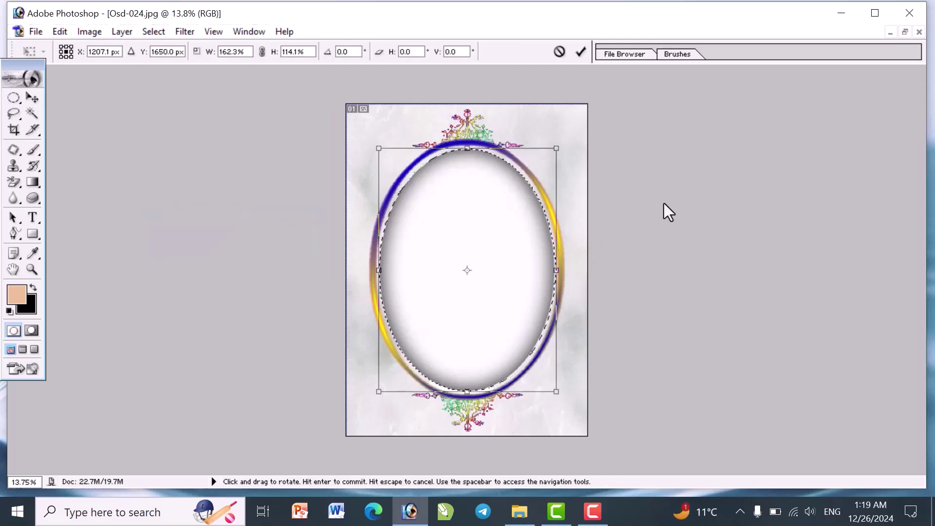
{"action": "key", "text": "Return"}
Step: Copy the entire 6488ce6ab6.jpg photo and paste it into the oval selection of Osd-024.jpg
{"action": "left_click", "coordinate": [906, 32]}
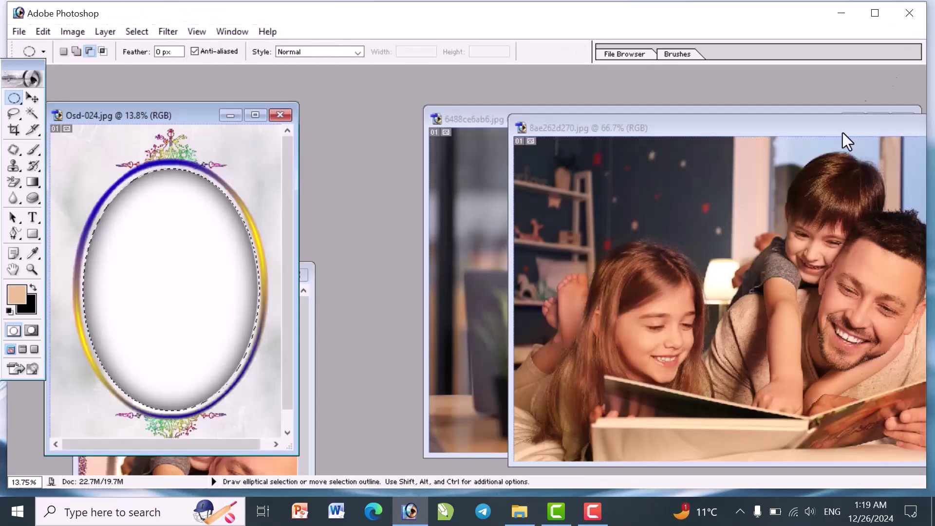
{"action": "left_click", "coordinate": [470, 285]}
{"action": "key", "text": "ctrl"}
{"action": "key", "text": "ctrl"}
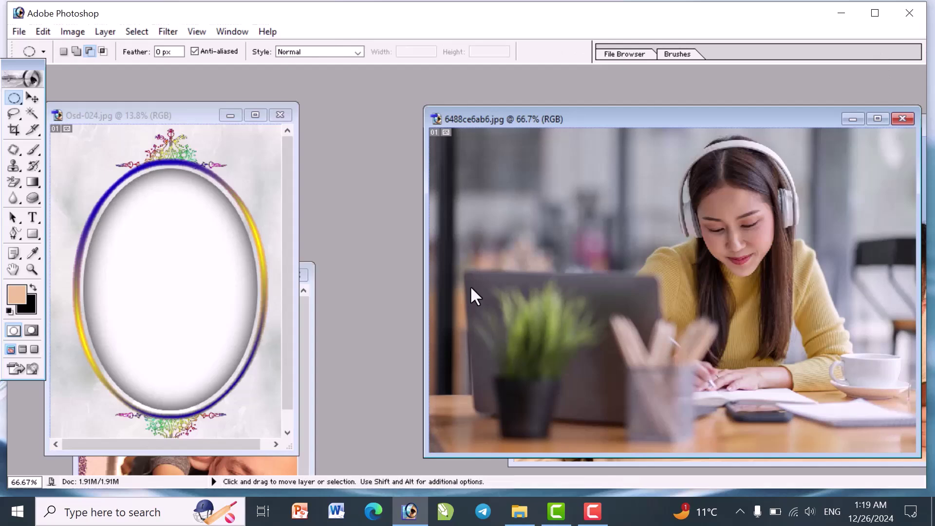
{"action": "key", "text": "ctrl+a"}
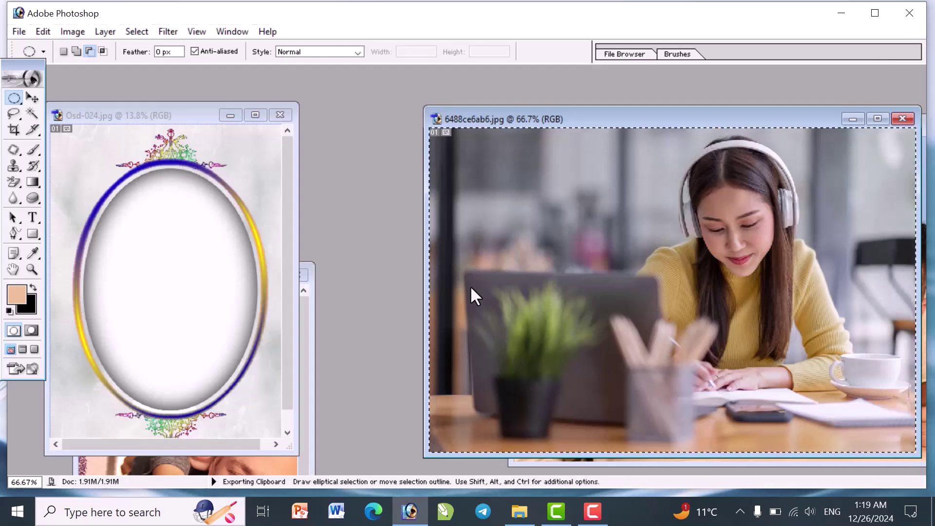
{"action": "left_click", "coordinate": [192, 295]}
{"action": "key", "text": "ctrl"}
{"action": "key", "text": "shift"}
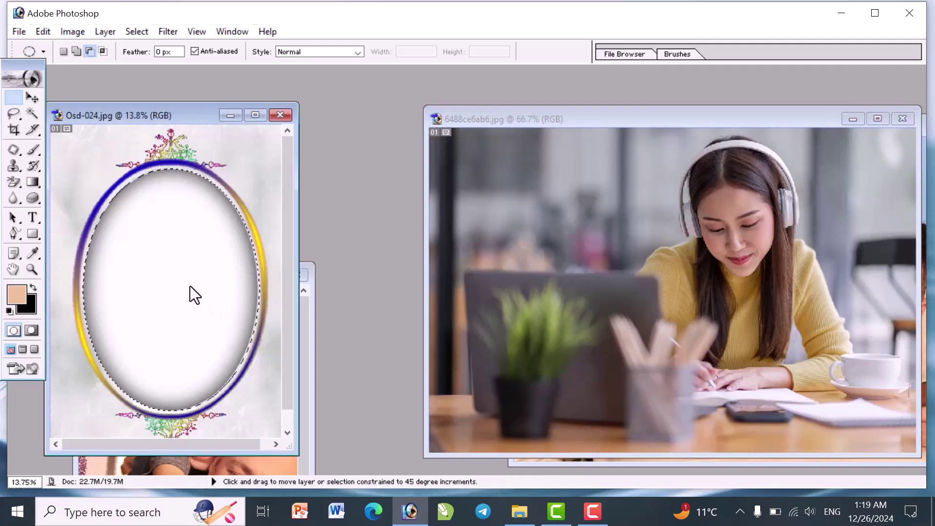
{"action": "key", "text": "ctrl+shift+v"}
Step: Maximize Osd-024.jpg, scale the pasted photo to about 375%, center the woman inside the oval, and apply
{"action": "left_click", "coordinate": [255, 115]}
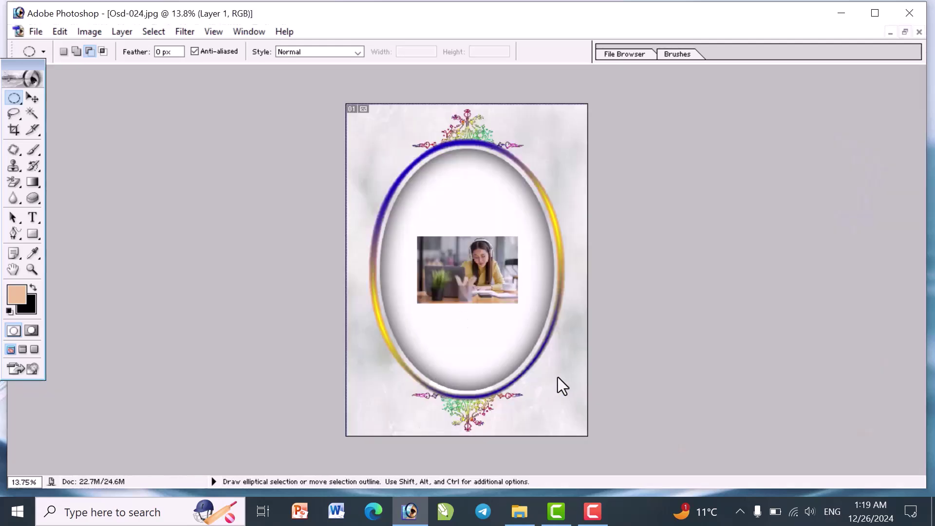
{"action": "key", "text": "v"}
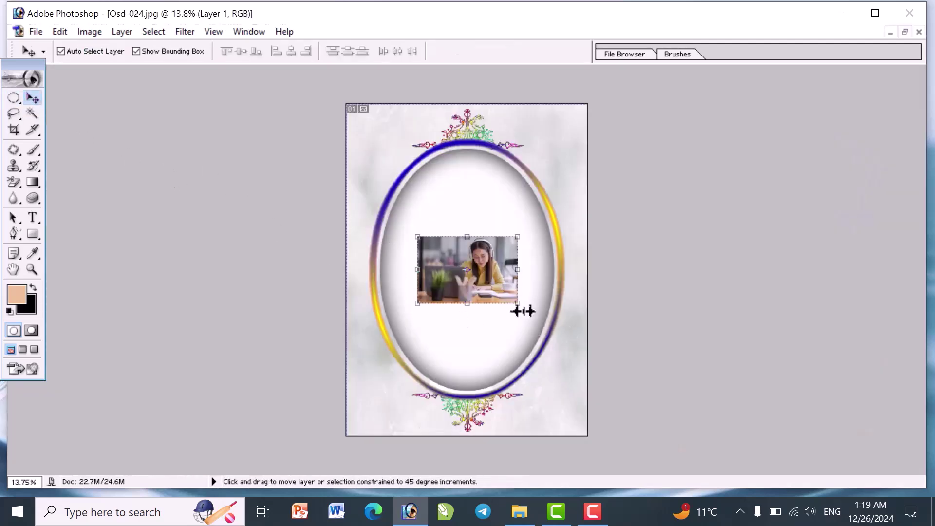
{"action": "left_click_drag", "start_coordinate": [521, 316], "coordinate": [618, 434]}
{"action": "left_click_drag", "start_coordinate": [485, 340], "coordinate": [446, 336]}
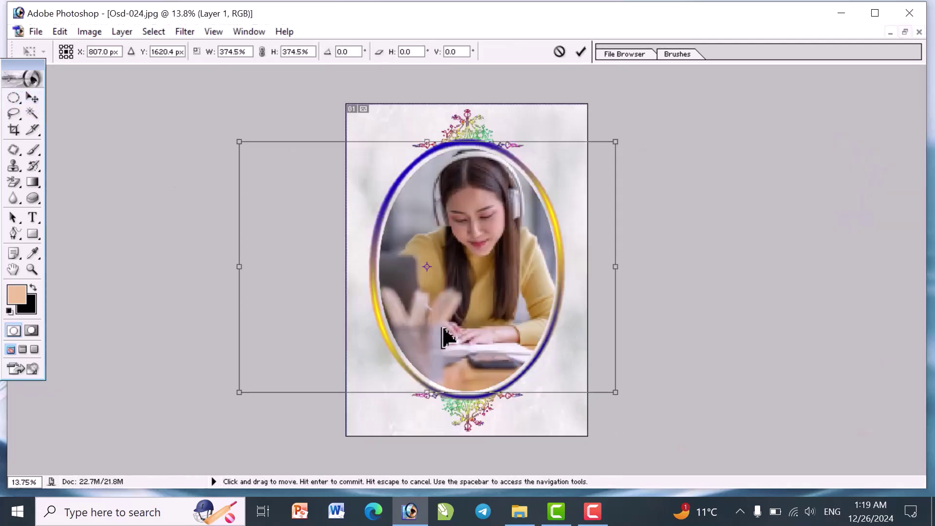
{"action": "key", "text": "Return"}
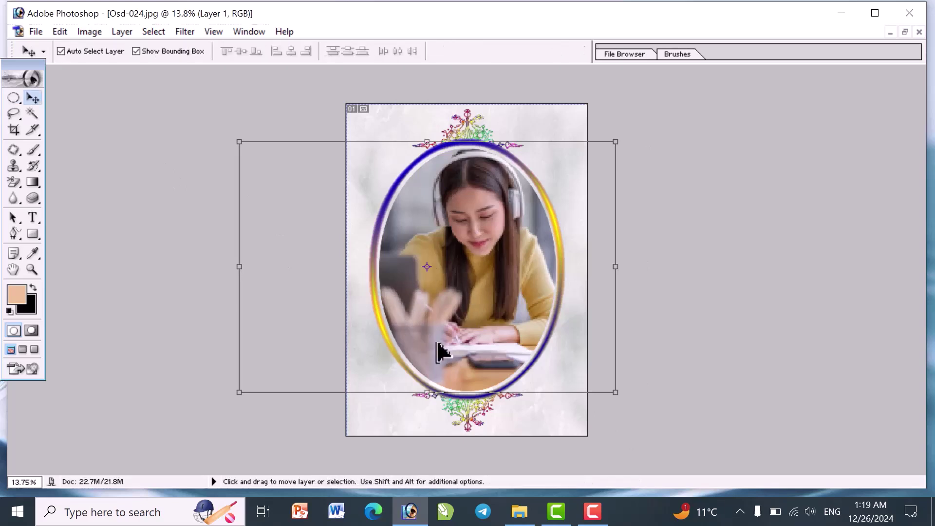
{"action": "key", "text": "ctrl+e"}
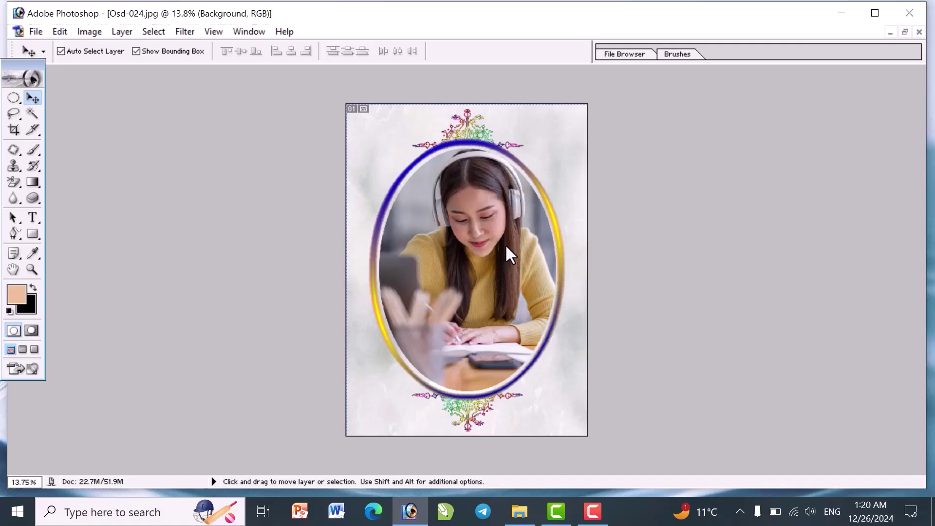
Step: Restore the Osd-024.jpg window, maximize 6488ce6ab6.jpg, and clear its selection
{"action": "left_click", "coordinate": [905, 32]}
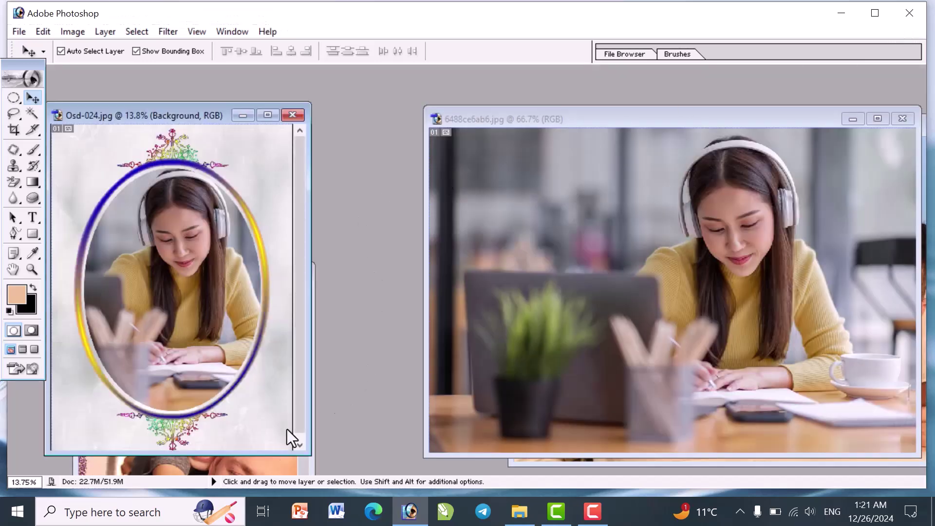
{"action": "left_click", "coordinate": [715, 221]}
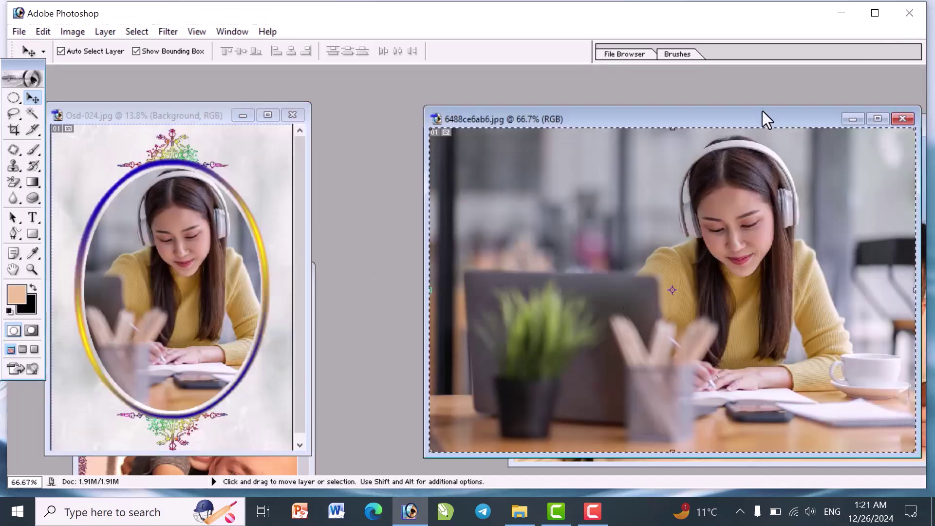
{"action": "double_click", "coordinate": [763, 115]}
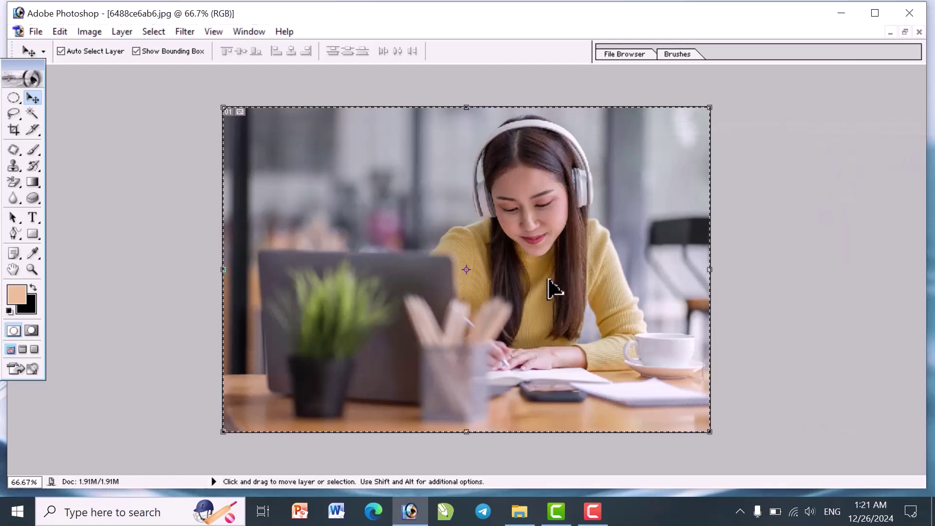
{"action": "key", "text": "ctrl+d"}
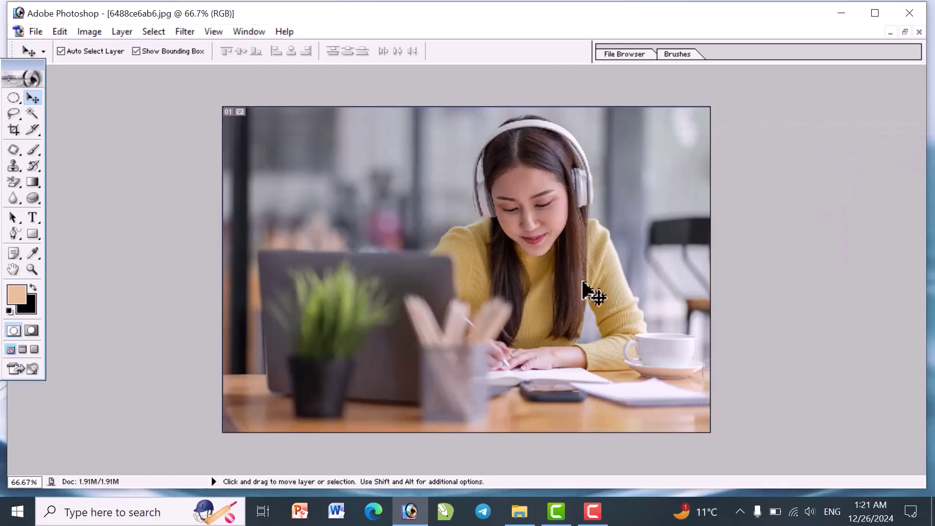
Step: Select a single pixel row across 6488ce6ab6.jpg just below the middle with the Single Row Marquee tool
{"action": "left_click", "coordinate": [19, 104]}
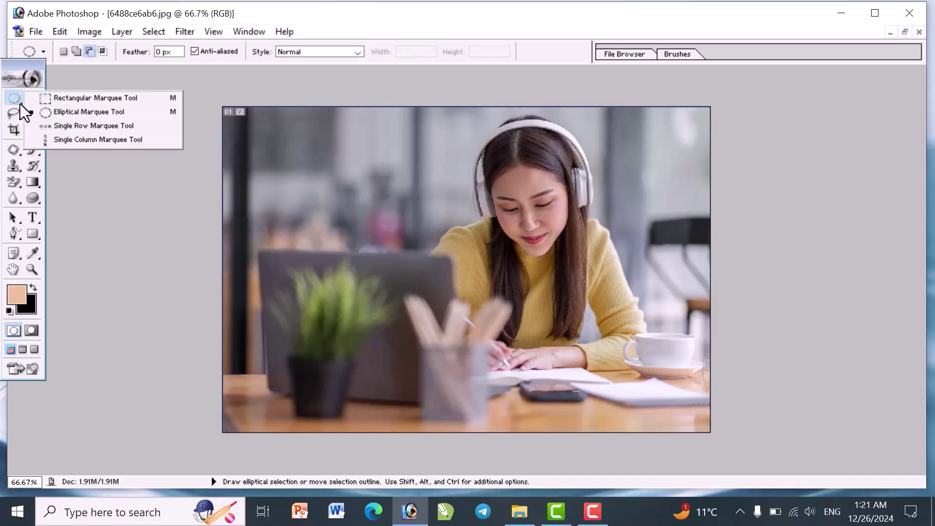
{"action": "left_click", "coordinate": [107, 126]}
{"action": "left_click", "coordinate": [470, 299]}
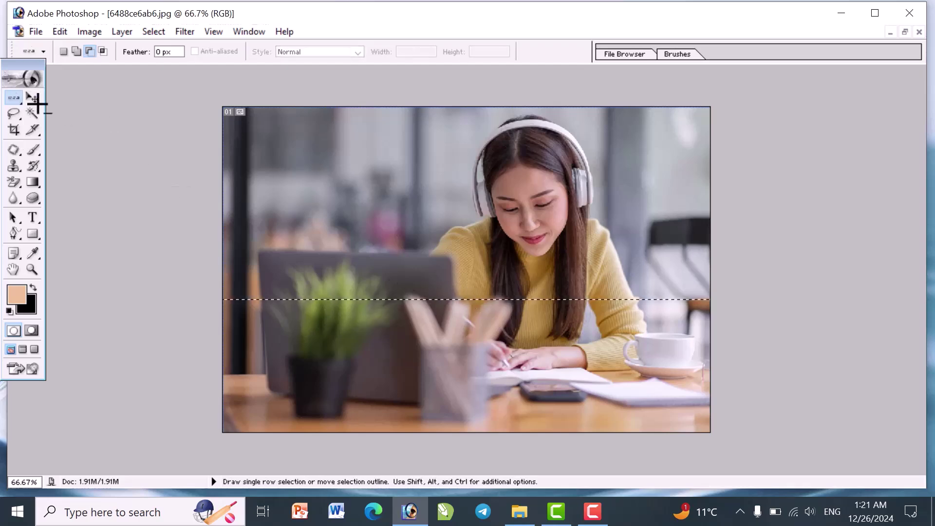
Step: Stretch the selected row over the whole 6488ce6ab6.jpg image at 3200% height, apply it, and clear the selection and bounding box
{"action": "left_click", "coordinate": [32, 98]}
{"action": "left_click_drag", "start_coordinate": [467, 328], "coordinate": [470, 433]}
{"action": "left_click_drag", "start_coordinate": [477, 261], "coordinate": [476, 105]}
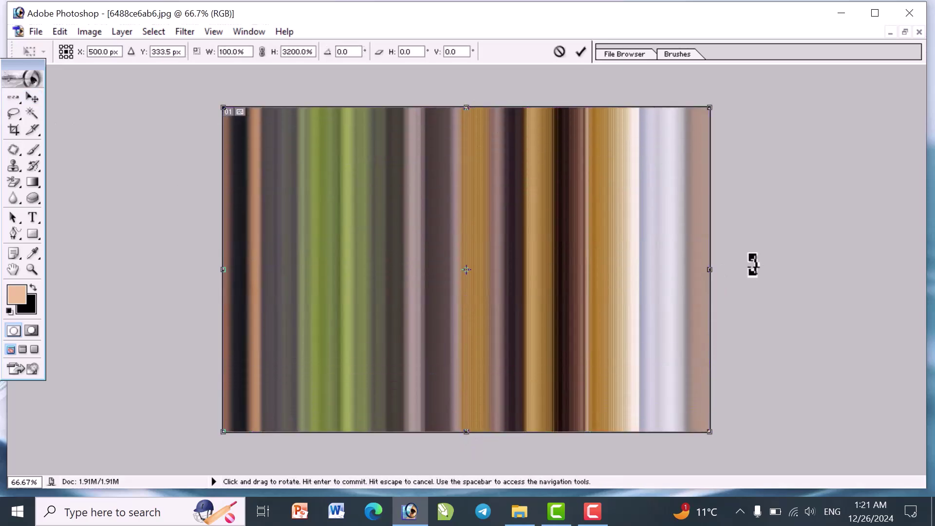
{"action": "left_click", "coordinate": [583, 56]}
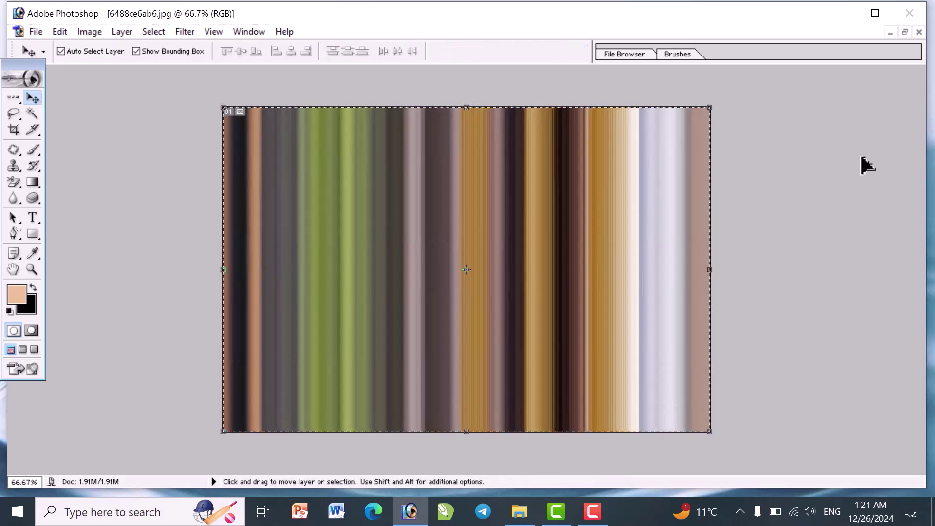
{"action": "left_click", "coordinate": [137, 50]}
{"action": "key", "text": "ctrl+d"}
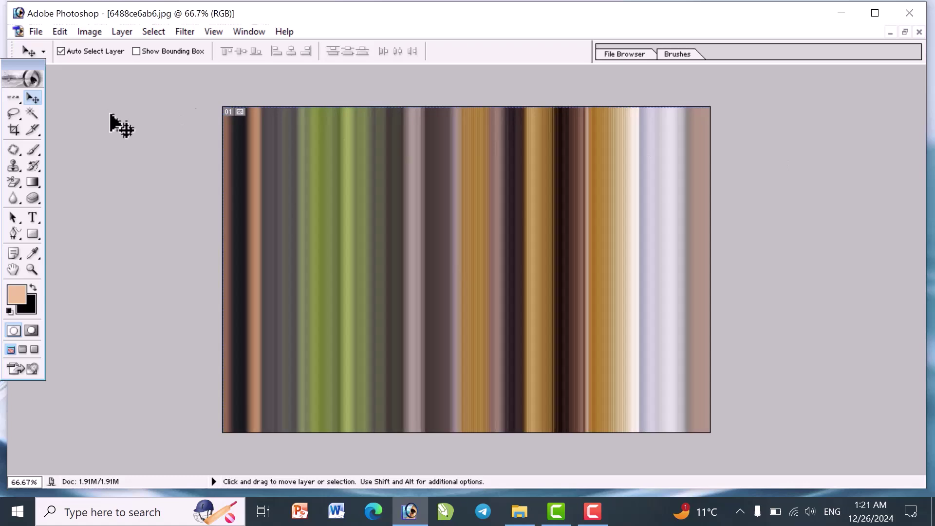
Step: Restore the 6488ce6ab6.jpg window and move the 8ae262d270.jpg family photo window in front of it
{"action": "left_click", "coordinate": [905, 32]}
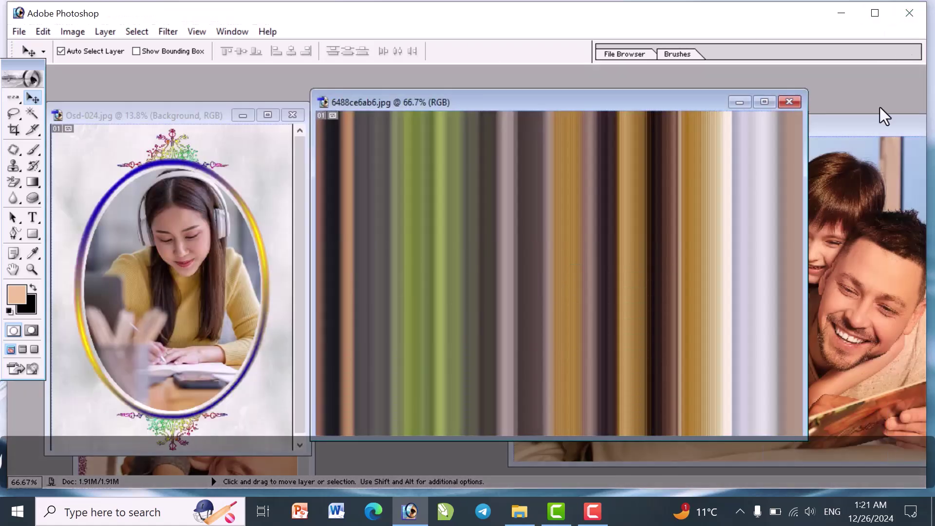
{"action": "left_click", "coordinate": [853, 291]}
{"action": "left_click_drag", "start_coordinate": [767, 133], "coordinate": [558, 108]}
{"action": "left_click", "coordinate": [13, 98]}
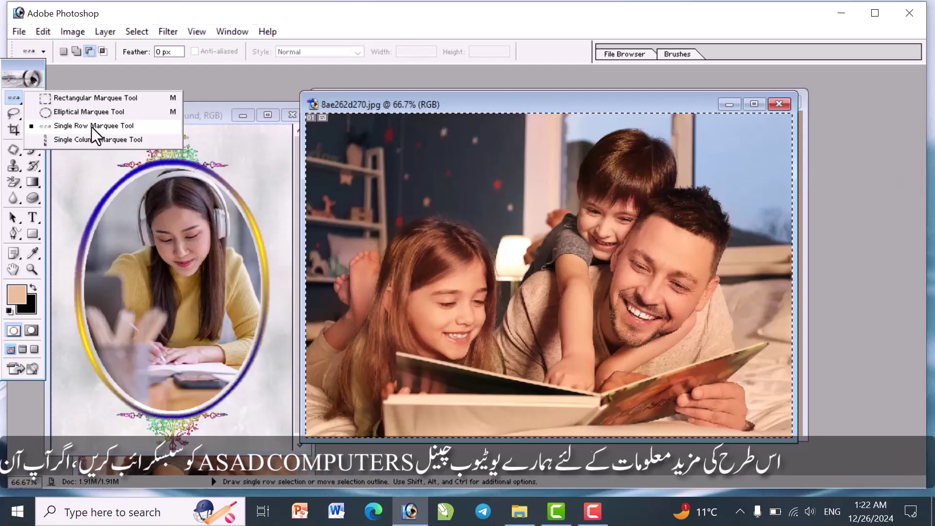
{"action": "left_click", "coordinate": [450, 239]}
{"action": "left_click", "coordinate": [480, 229]}
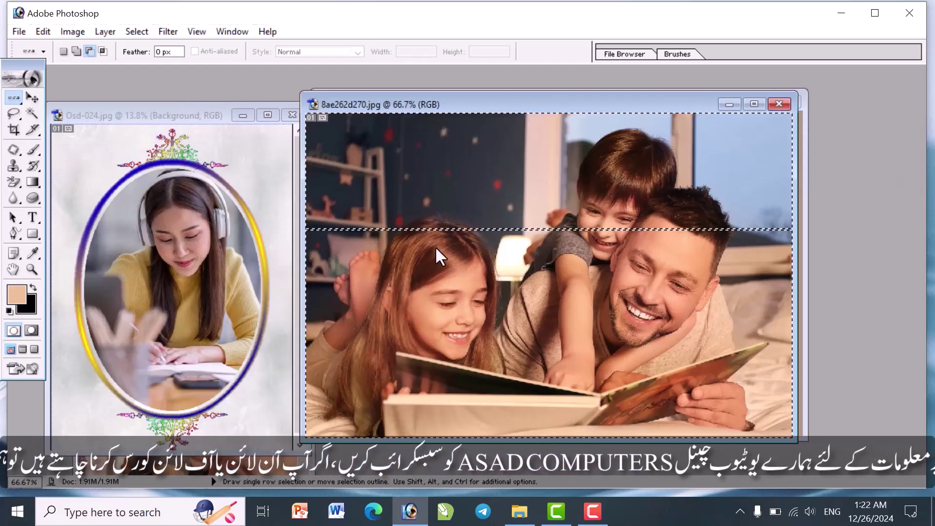
{"action": "left_click", "coordinate": [32, 98]}
Step: Maximize 8ae262d270.jpg, clear its selection, and select a single pixel row across its middle with the Single Row Marquee tool
{"action": "left_click", "coordinate": [754, 104]}
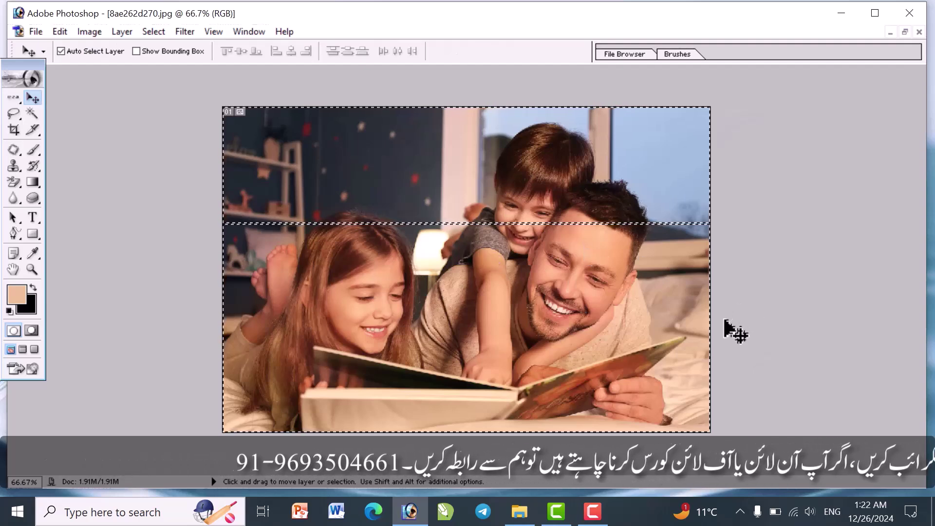
{"action": "key", "text": "ctrl+d"}
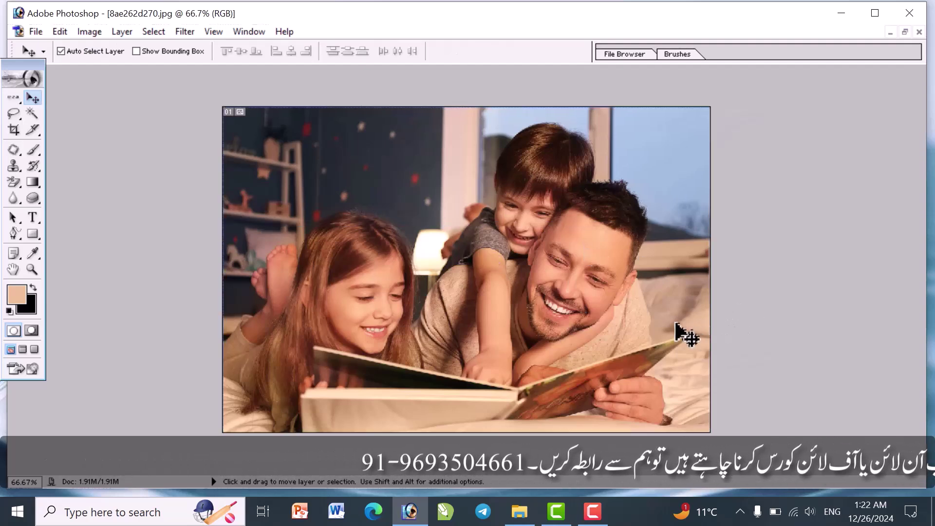
{"action": "left_click", "coordinate": [11, 99]}
{"action": "left_click", "coordinate": [100, 129]}
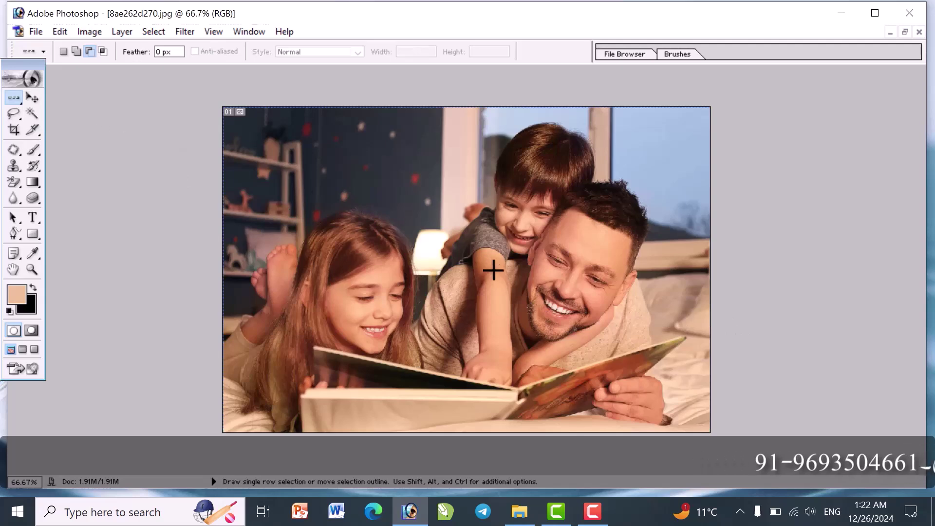
Step: Stretch the selected row over the whole 8ae262d270.jpg image at 3200% height, apply it, and clear the selection and bounding box
{"action": "left_click", "coordinate": [32, 98]}
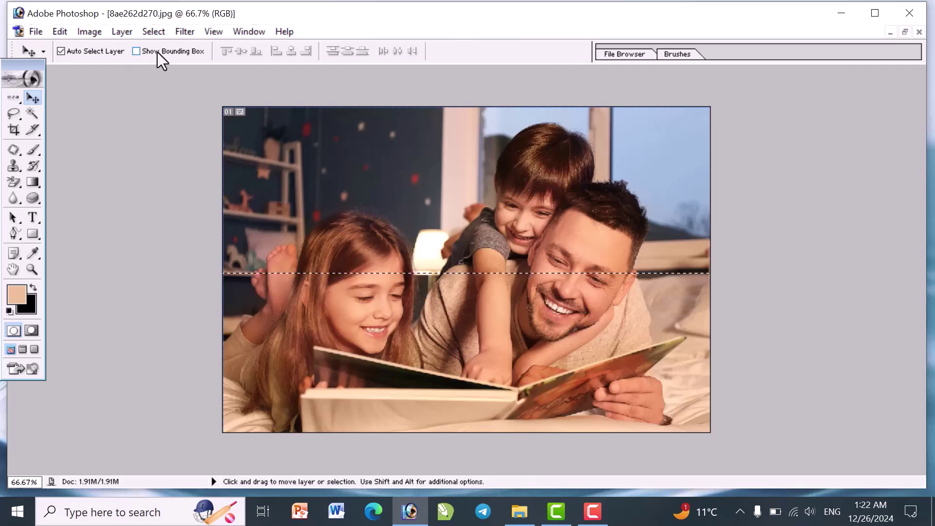
{"action": "left_click", "coordinate": [157, 51]}
{"action": "left_click_drag", "start_coordinate": [468, 273], "coordinate": [458, 444]}
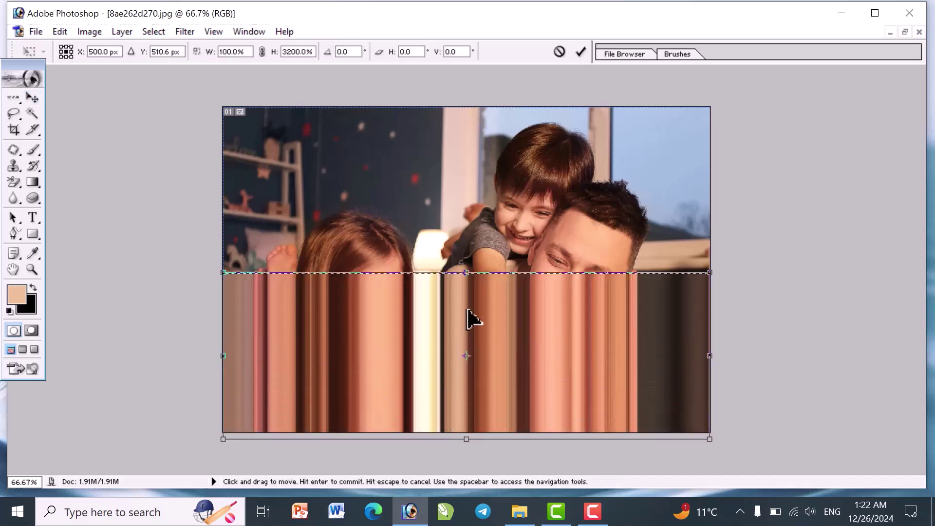
{"action": "left_click_drag", "start_coordinate": [468, 273], "coordinate": [475, 88]}
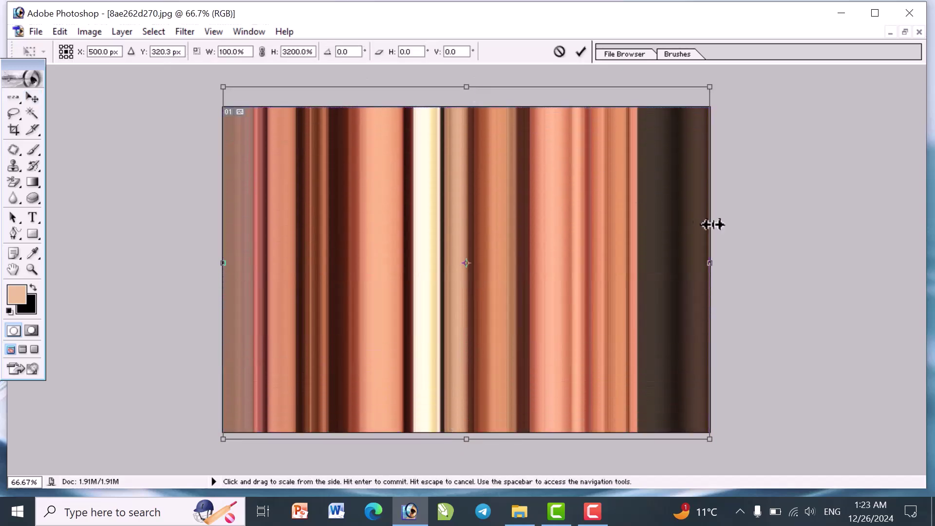
{"action": "key", "text": "Return"}
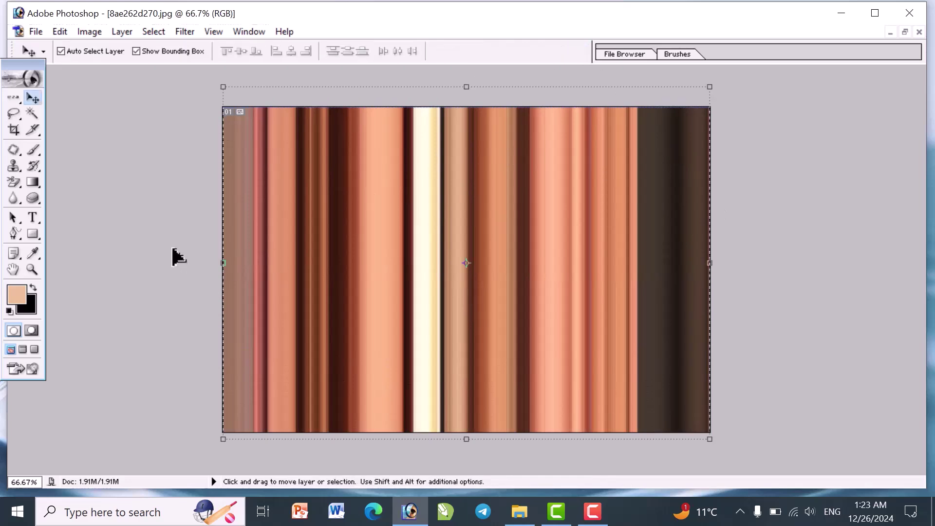
{"action": "left_click", "coordinate": [137, 51]}
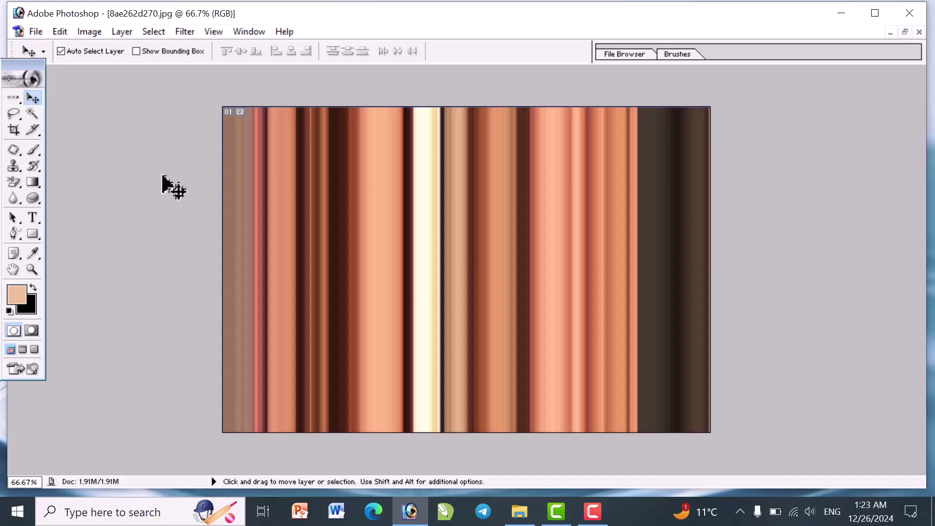
Step: Bring up Osd-024.jpg maximized and select a single pixel column just right of its centre with the Single Column Marquee tool
{"action": "left_click", "coordinate": [906, 31]}
{"action": "left_click", "coordinate": [268, 115]}
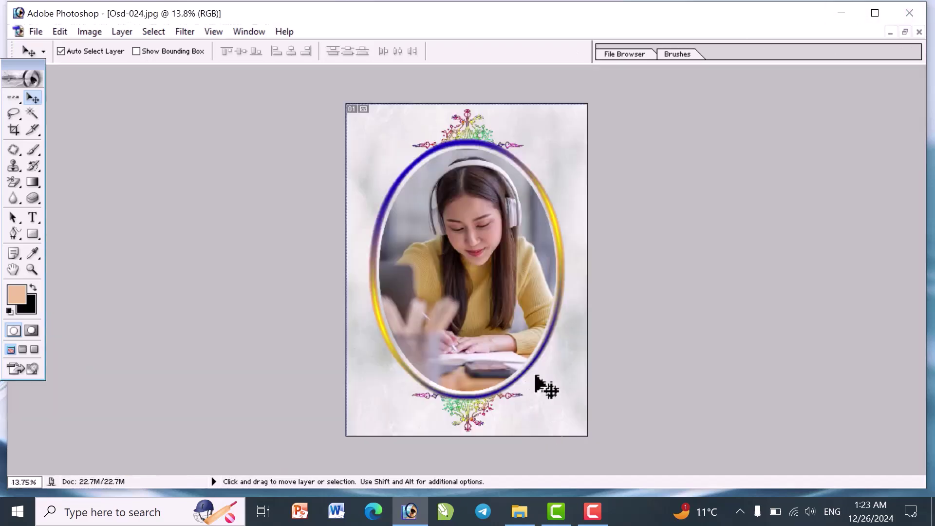
{"action": "left_click", "coordinate": [19, 101]}
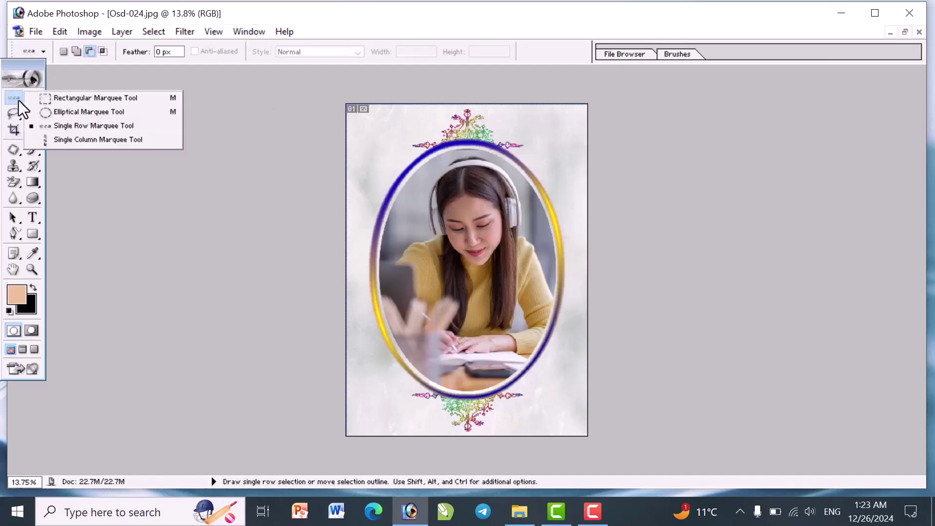
{"action": "left_click", "coordinate": [142, 141]}
{"action": "left_click", "coordinate": [477, 242]}
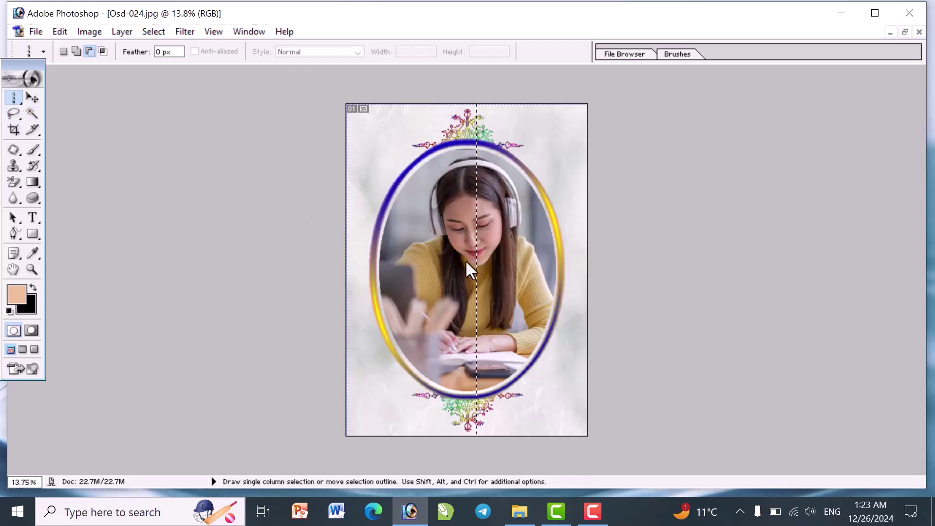
Step: Stretch the selected column across the whole Osd-024.jpg image at 3200% width using the bounding box, apply it, and clear the selection
{"action": "left_click", "coordinate": [32, 98]}
{"action": "left_click", "coordinate": [174, 52]}
{"action": "left_click_drag", "start_coordinate": [477, 270], "coordinate": [576, 291]}
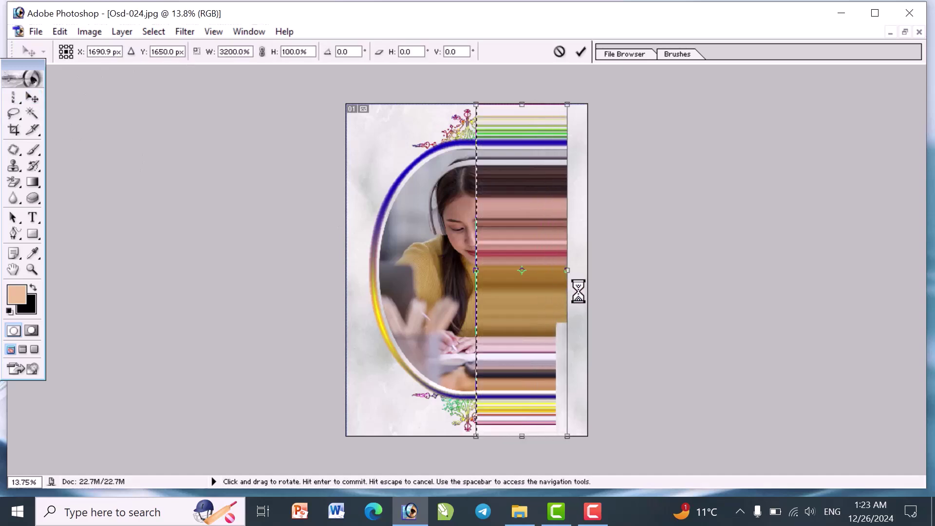
{"action": "left_click_drag", "start_coordinate": [477, 270], "coordinate": [336, 270]}
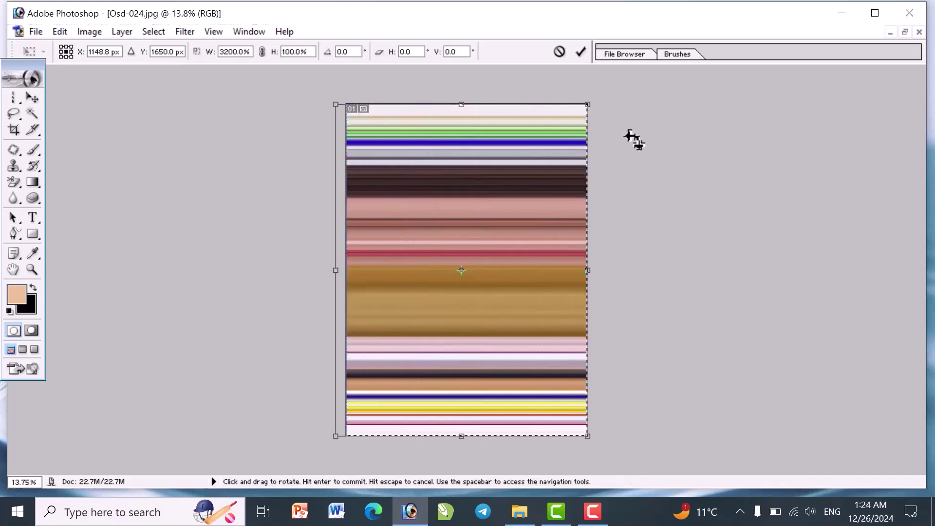
{"action": "key", "text": "Return"}
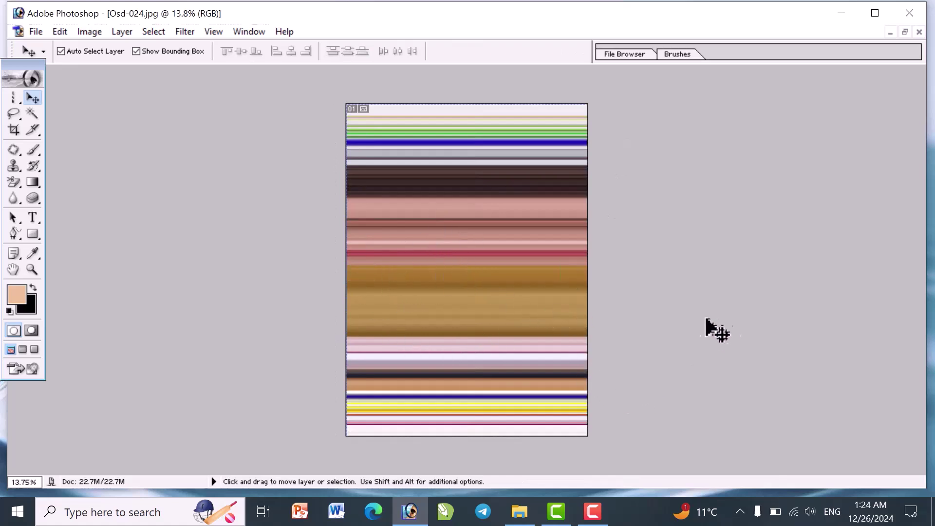
{"action": "left_click", "coordinate": [16, 102]}
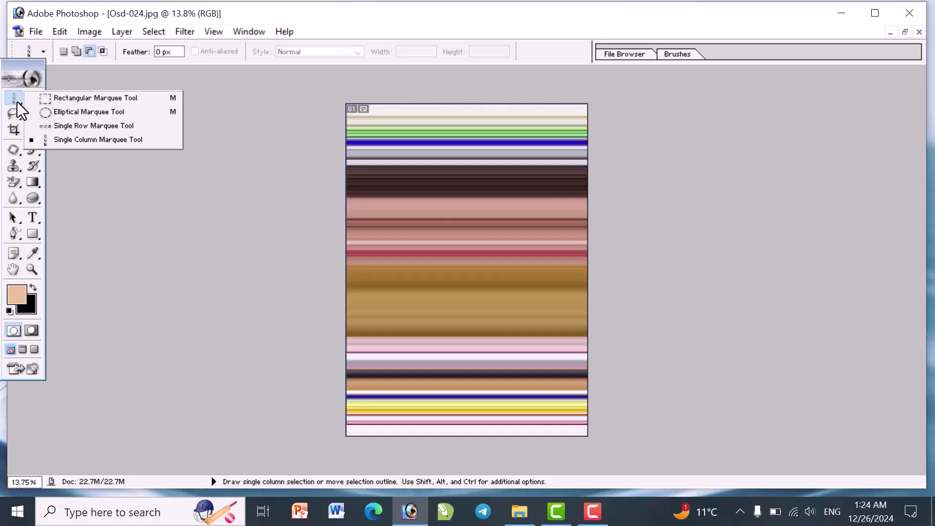
{"action": "left_click", "coordinate": [150, 33]}
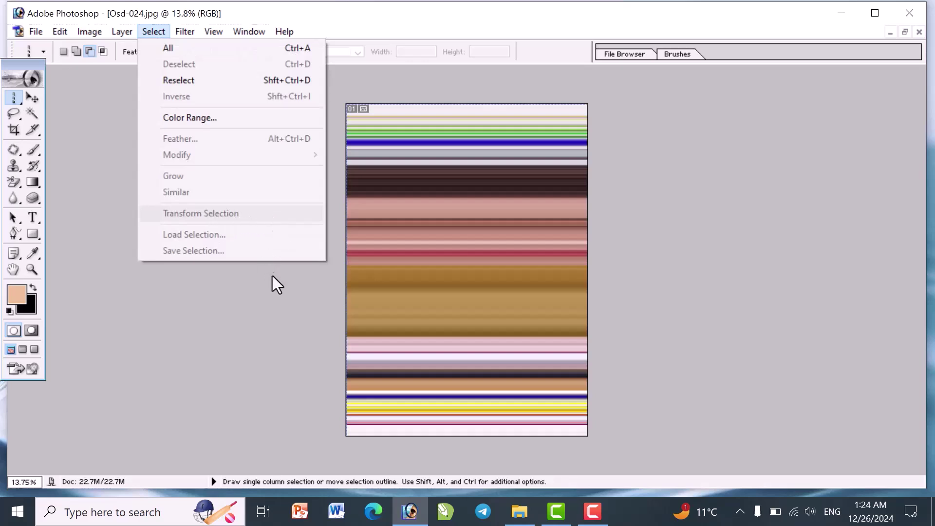
{"action": "left_click", "coordinate": [277, 288]}
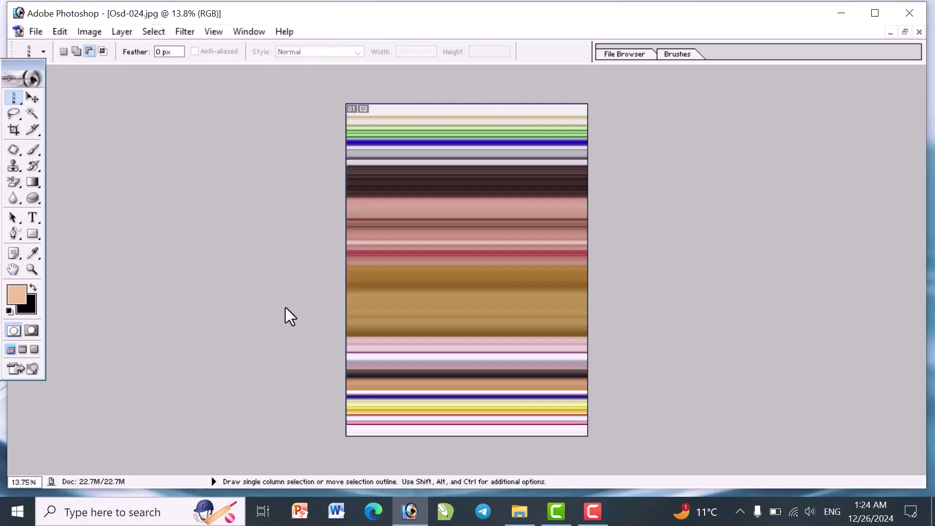